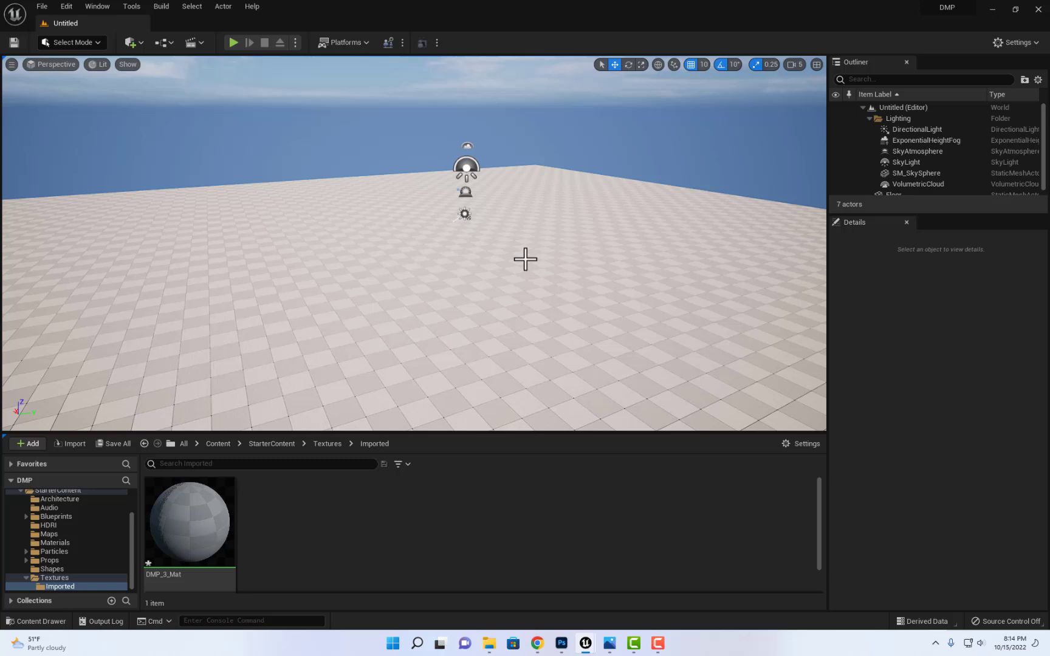
Create a new level from the Basic template.
right_drag(548, 250, 549, 265)
key(ctrl+n)
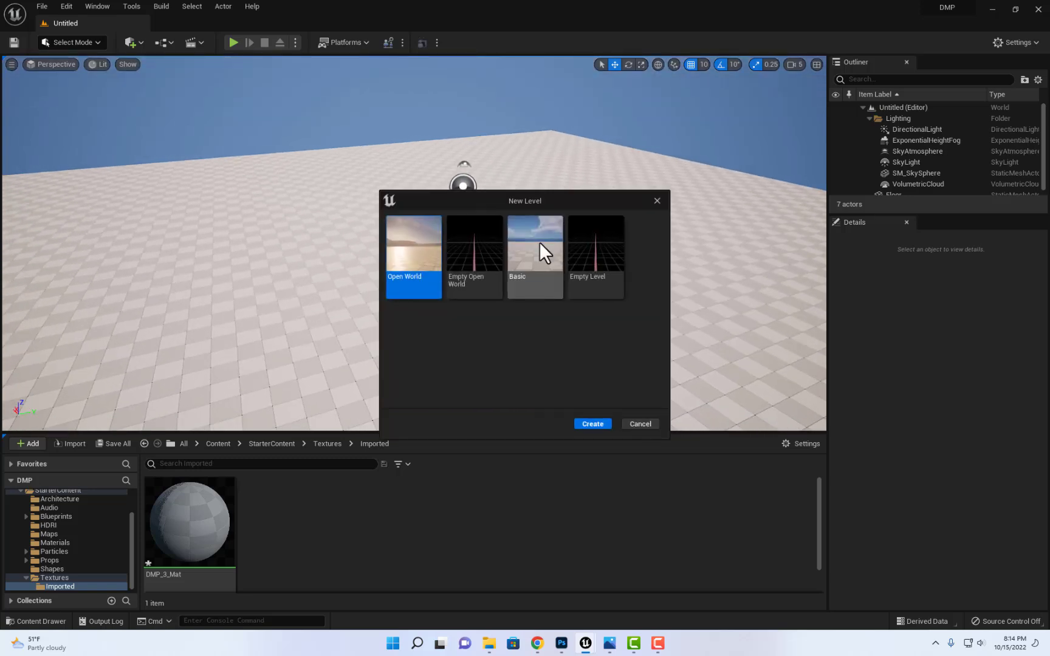
click(535, 253)
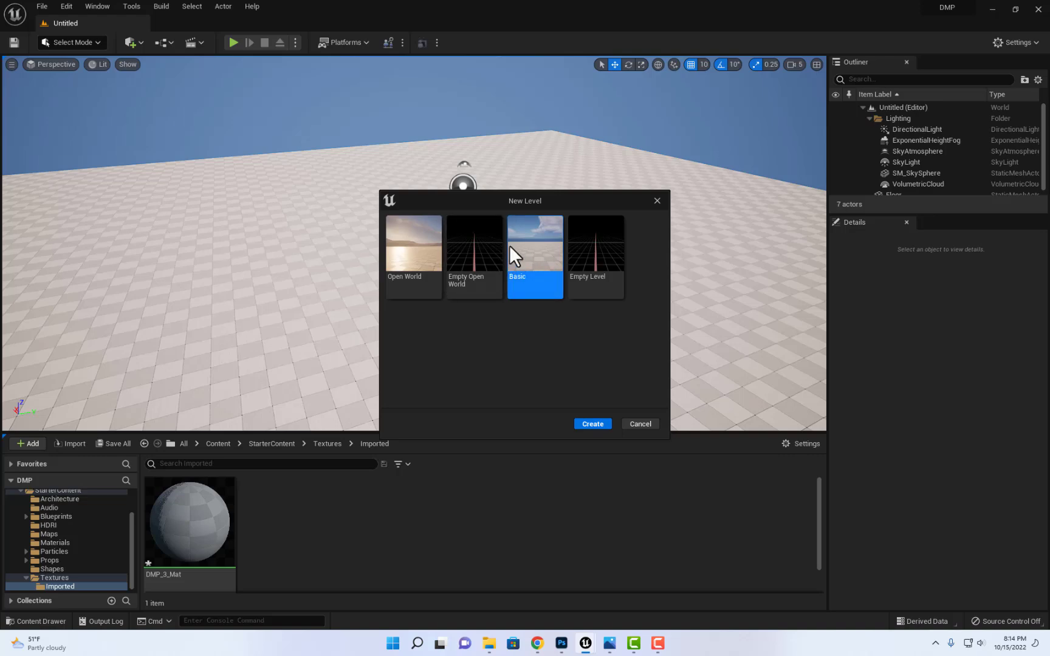
click(597, 425)
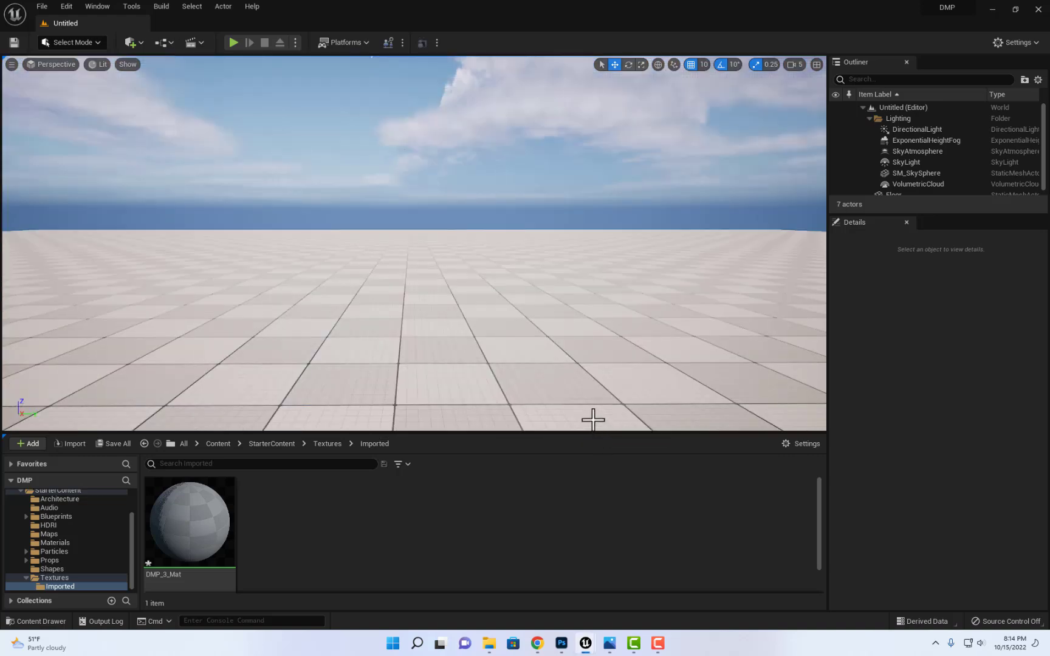
scroll(466, 266, down, 8)
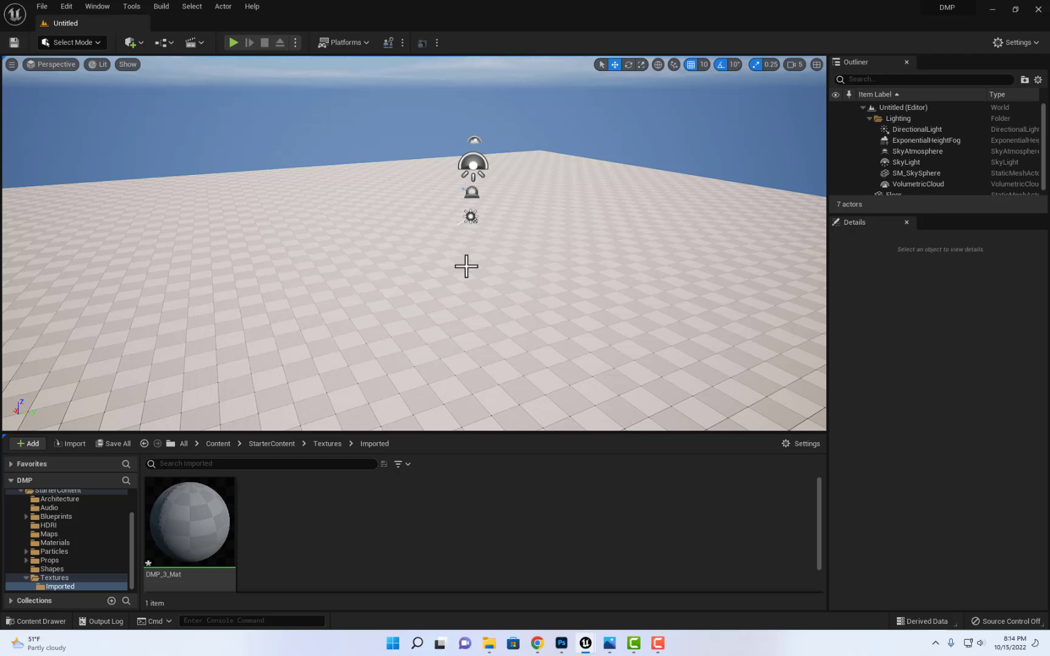
mouse_move(466, 266)
alt+mouse_down()
mouse_move(462, 281)
mouse_move(469, 273)
alt+mouse_up()
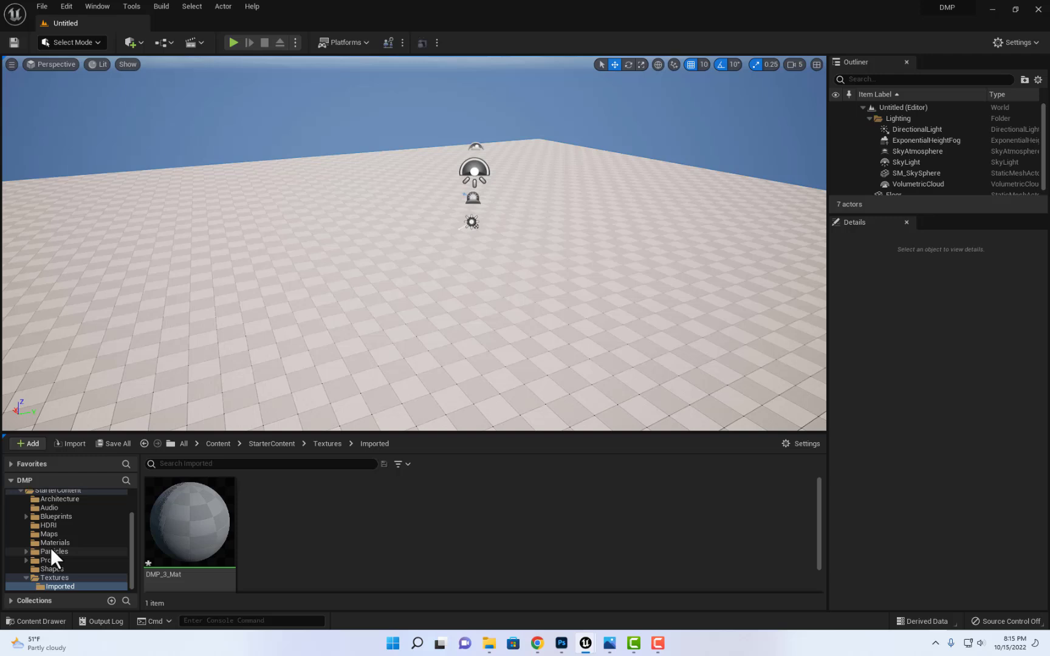
Show the contents of the Shapes folder under StarterContent in the project content.
scroll(56, 513, up, 2)
scroll(56, 513, up, 1)
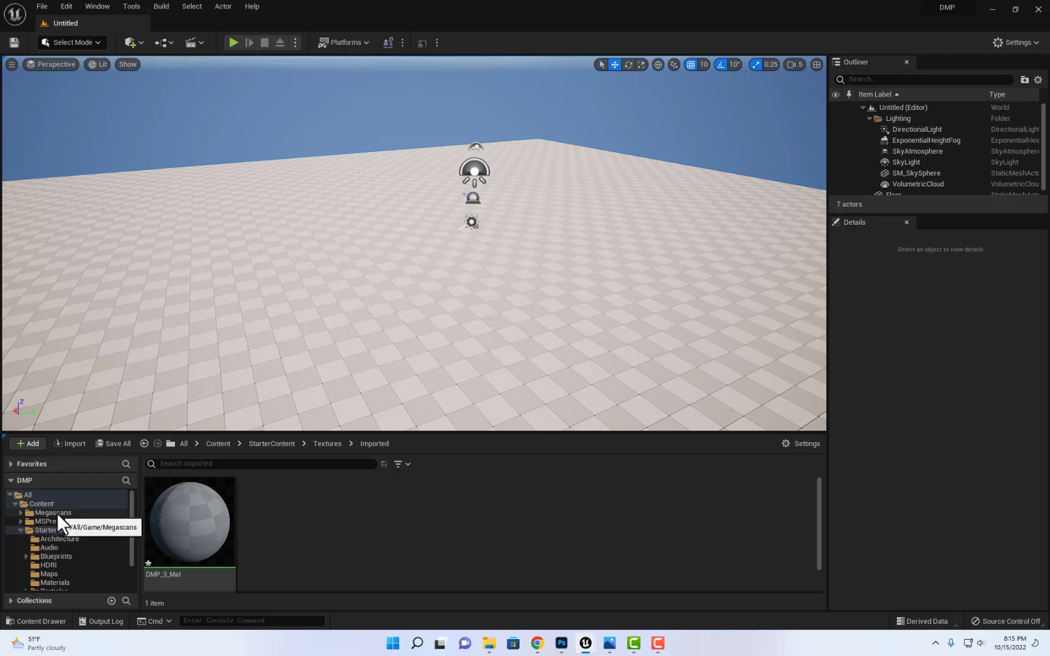
click(12, 506)
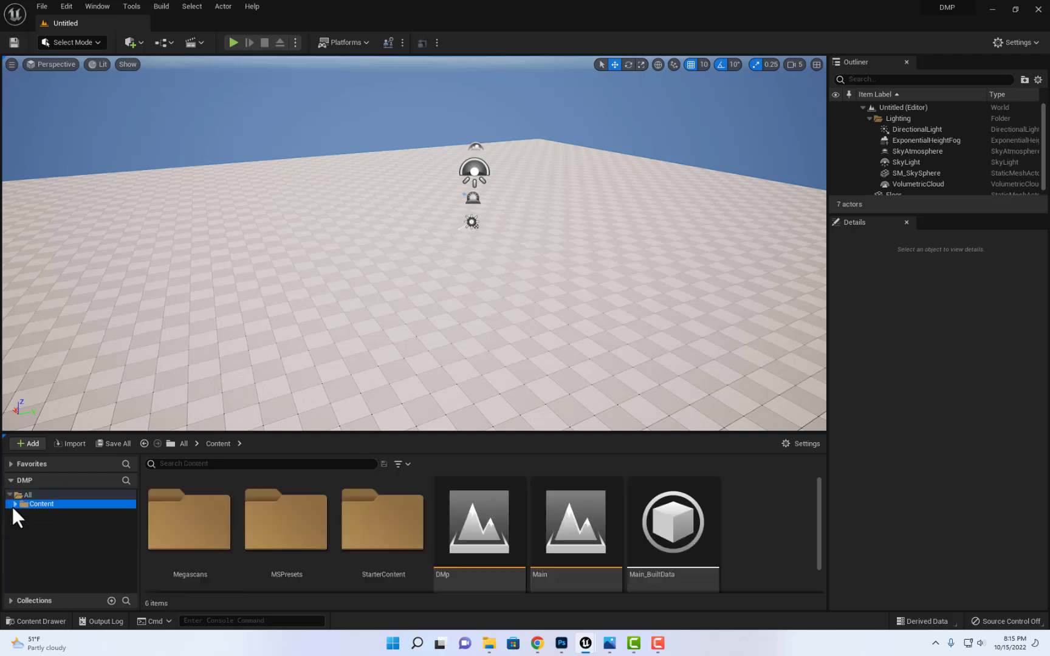
click(14, 505)
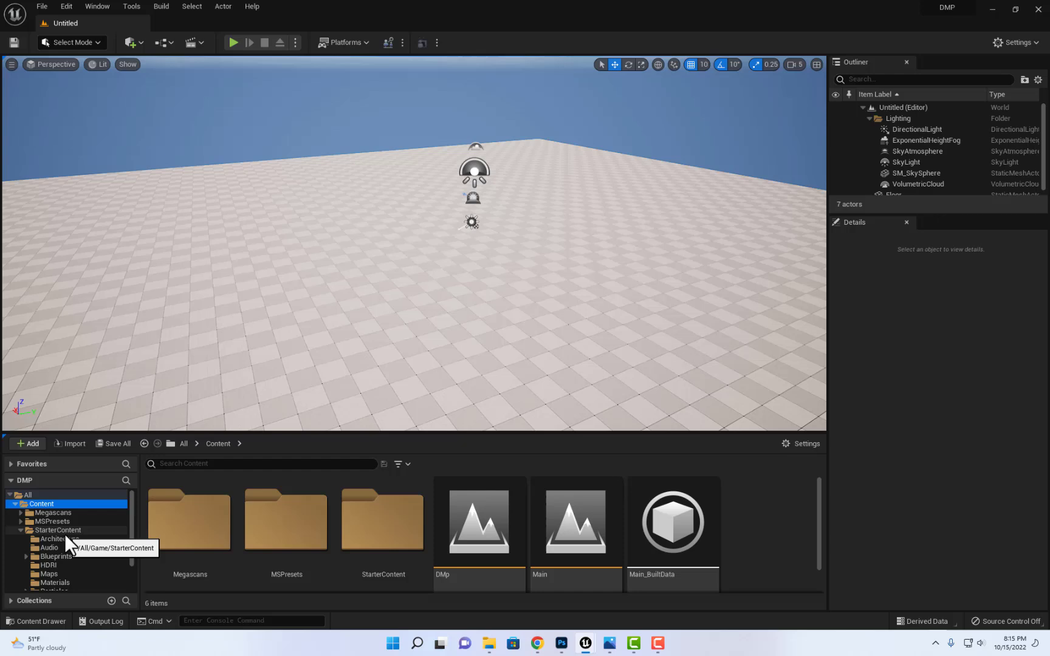
scroll(67, 536, down, 1)
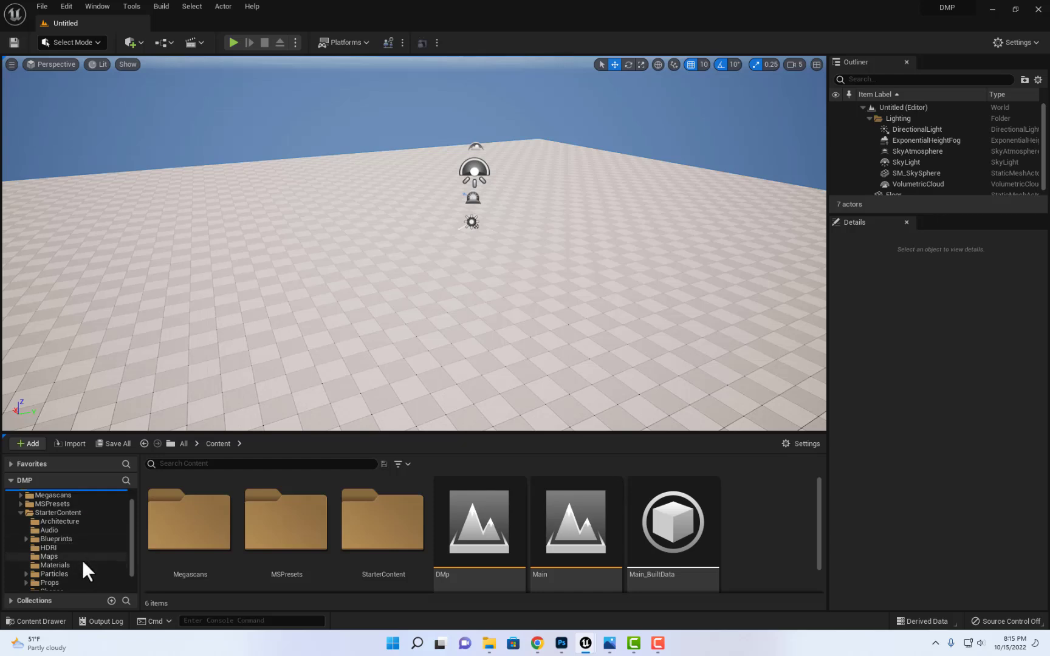
scroll(81, 559, down, 1)
click(48, 575)
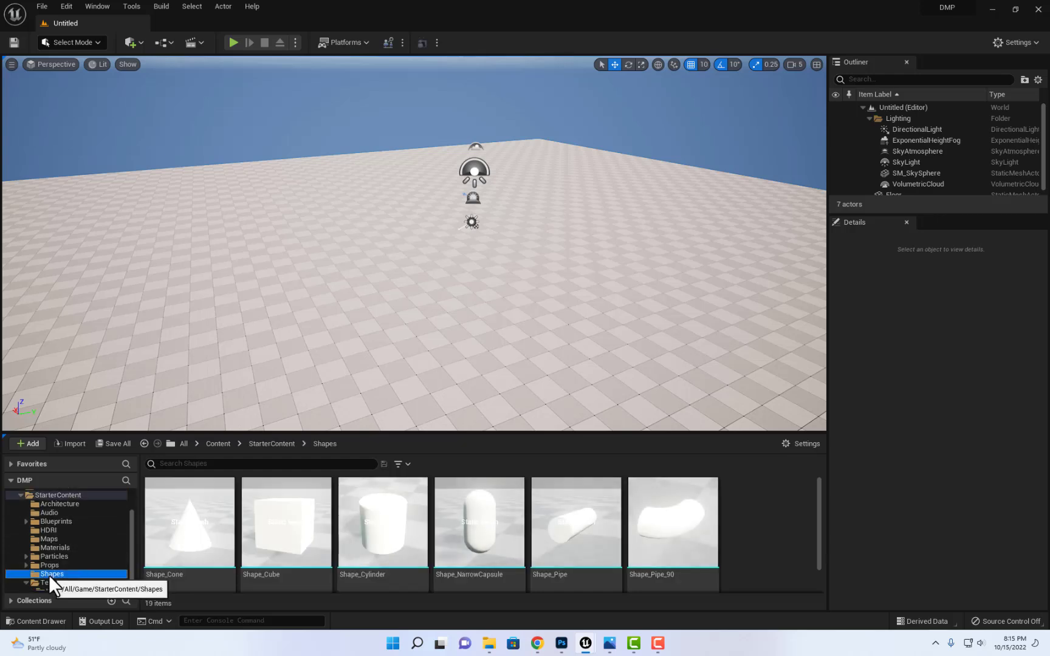
Look through the available meshes in the Shapes folder and reduce the asset thumbnail size.
scroll(497, 544, down, 3)
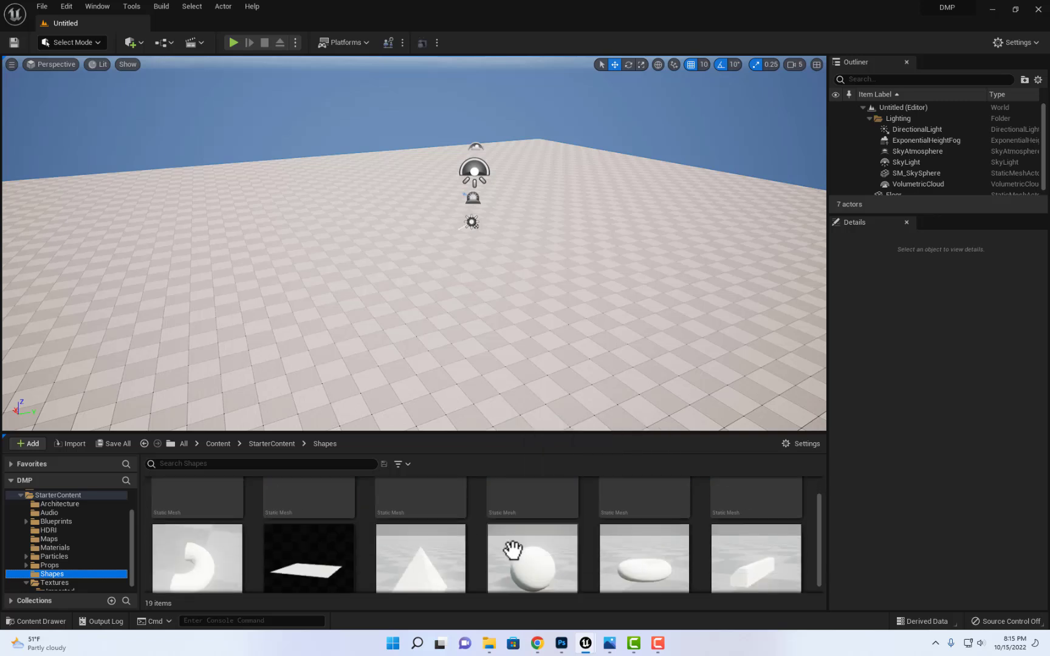
scroll(512, 550, down, 4)
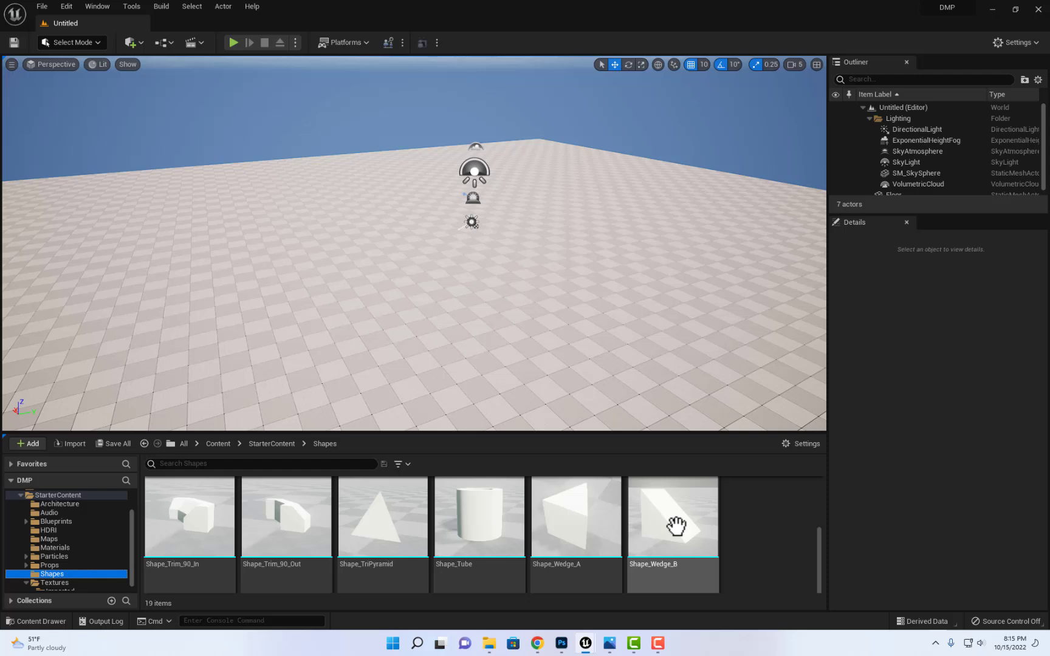
ctrl+scroll(748, 515, down, 1)
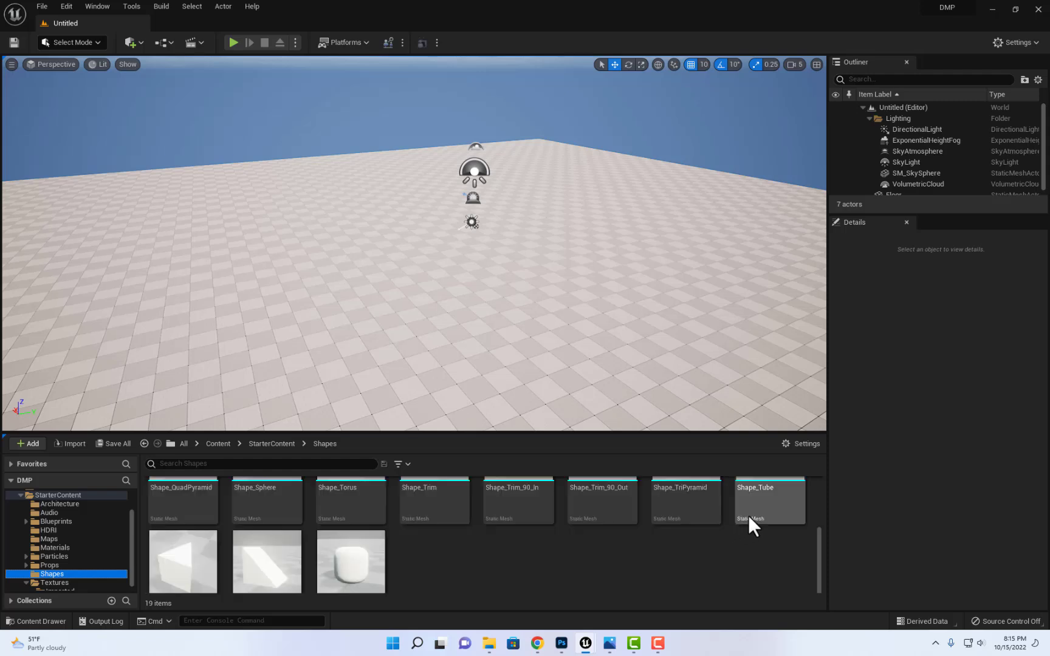
ctrl+scroll(693, 537, down, 1)
ctrl+scroll(690, 536, down, 1)
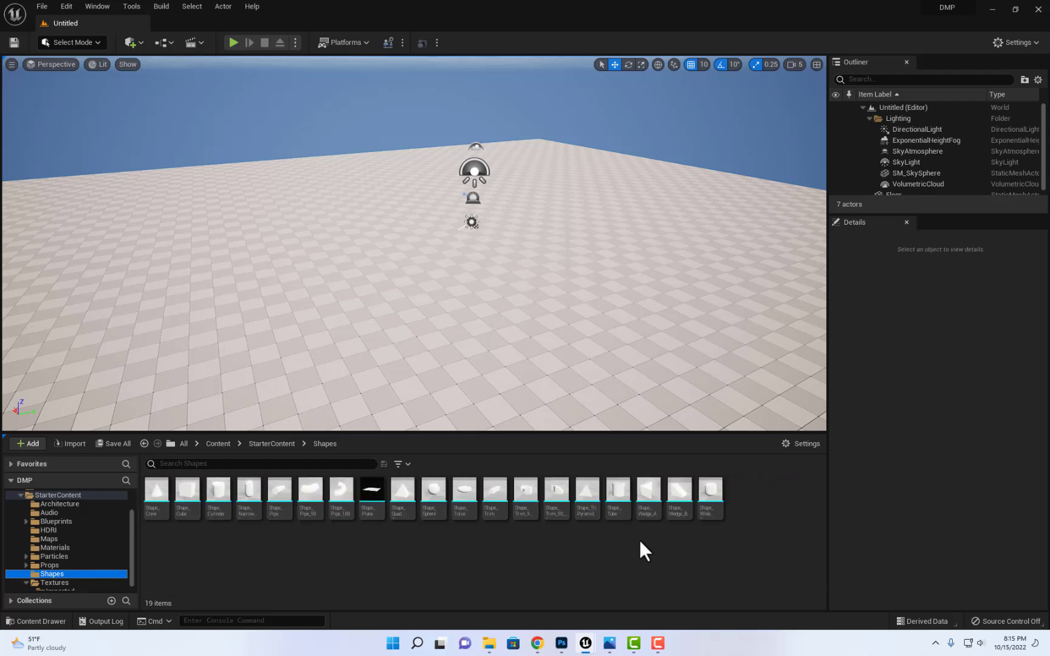
ctrl+scroll(599, 541, up, 3)
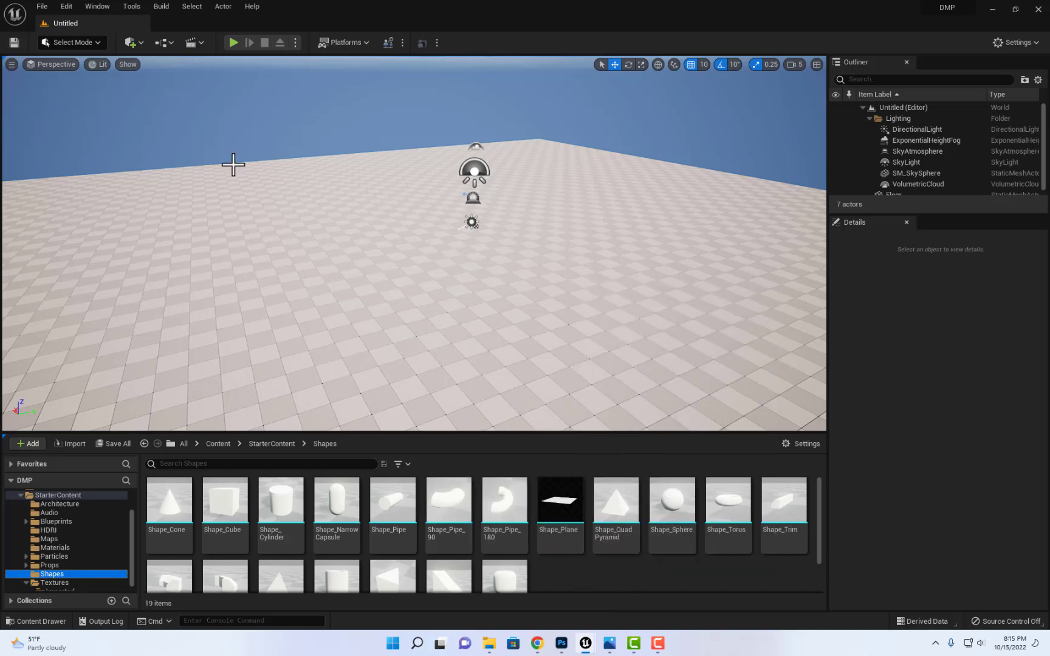
Add a basic Plane shape to the level and scale it uniformly to 11.
click(137, 44)
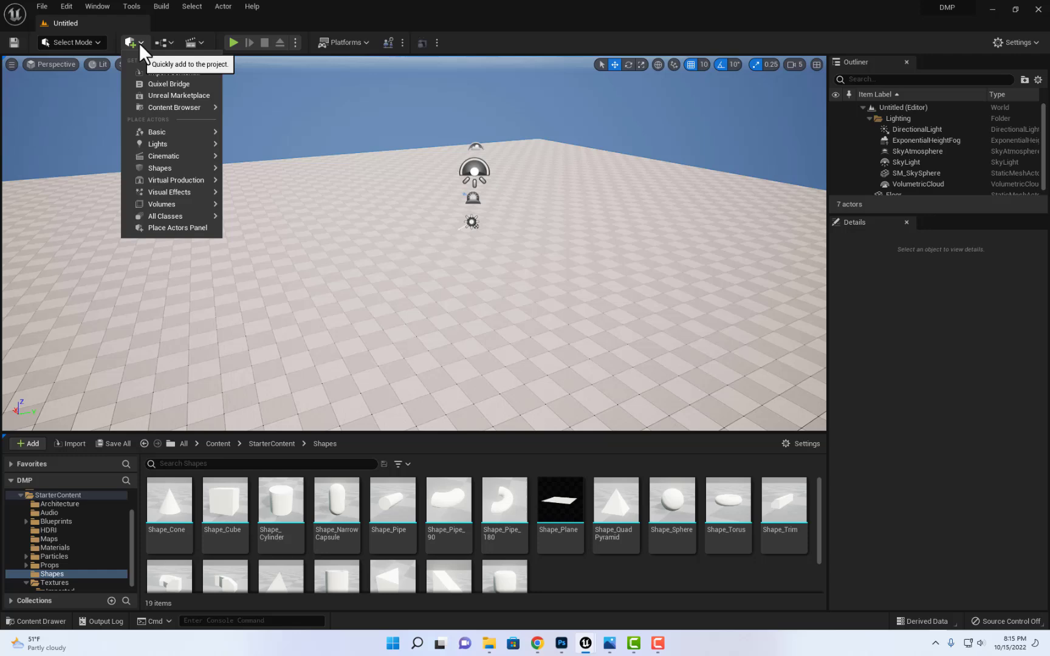
mouse_move(195, 165)
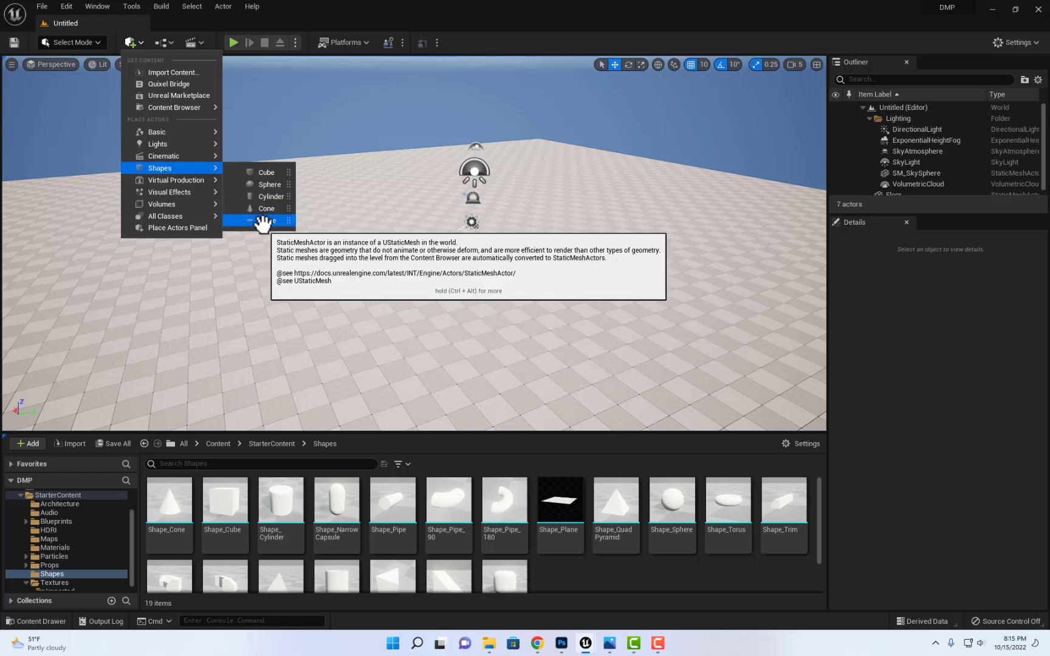
click(265, 220)
right_drag(382, 284, 359, 286)
scroll(493, 298, down, 5)
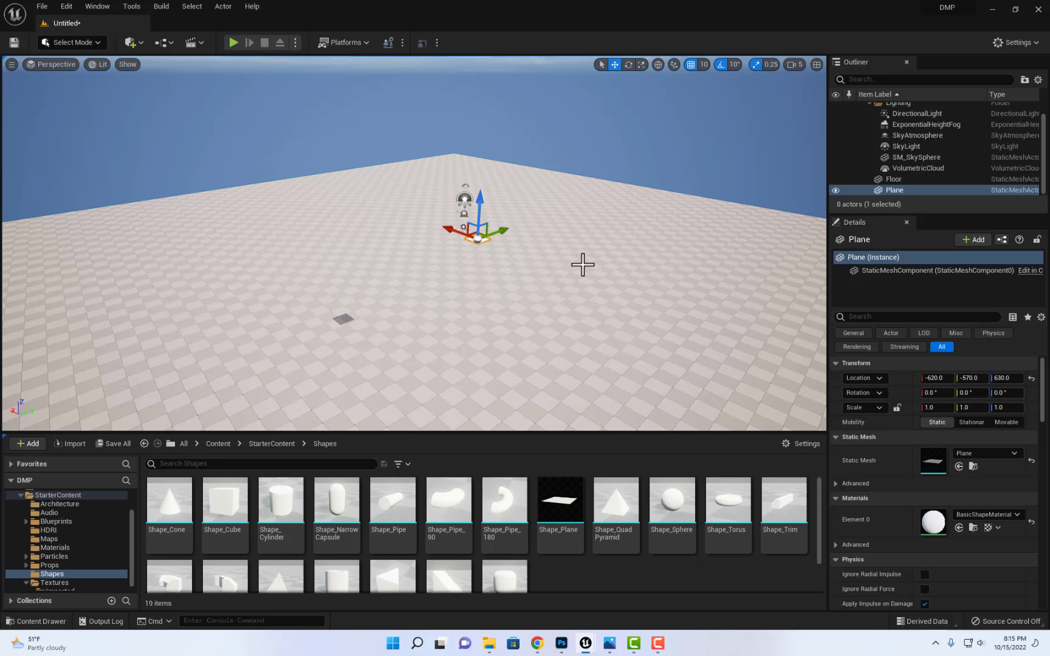
key(r)
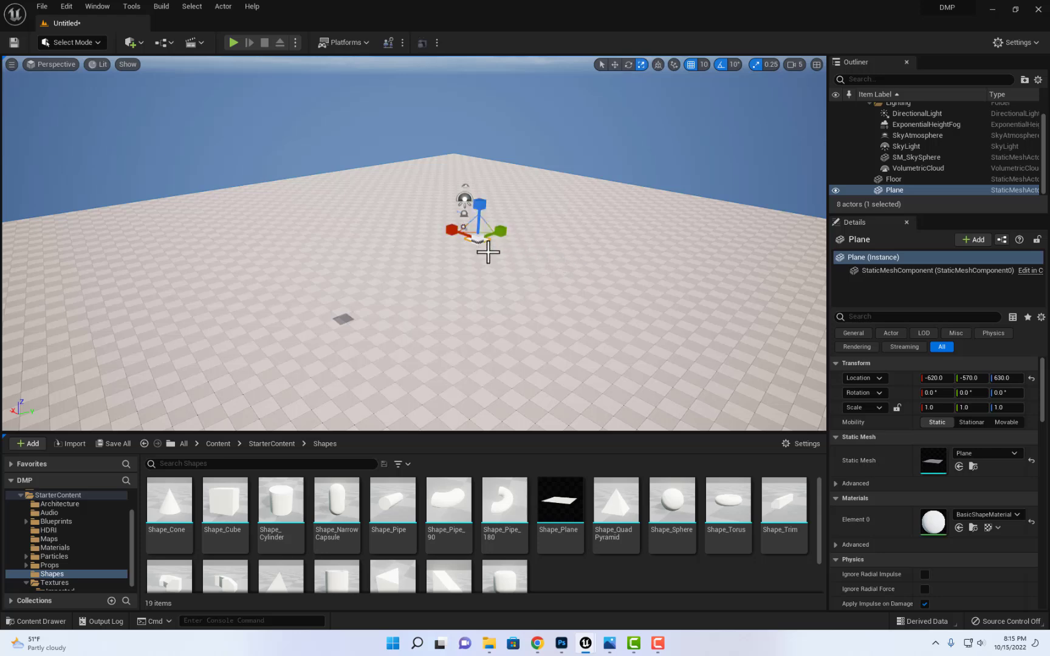
drag(479, 236, 577, 200)
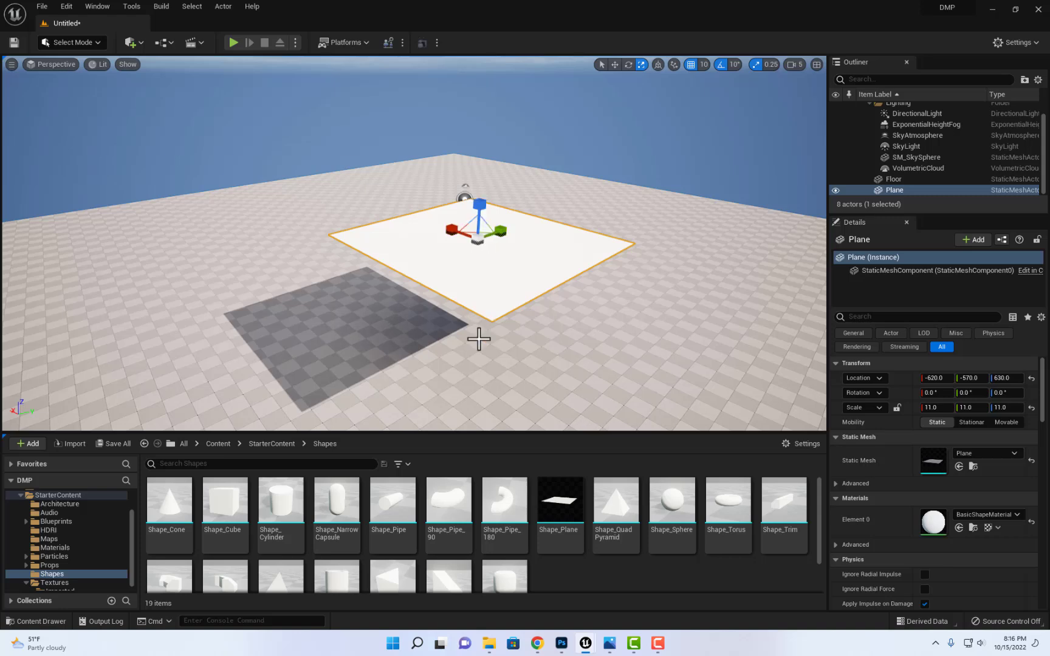
Rotate the plane to a 90° pitch so it stands upright.
key(e)
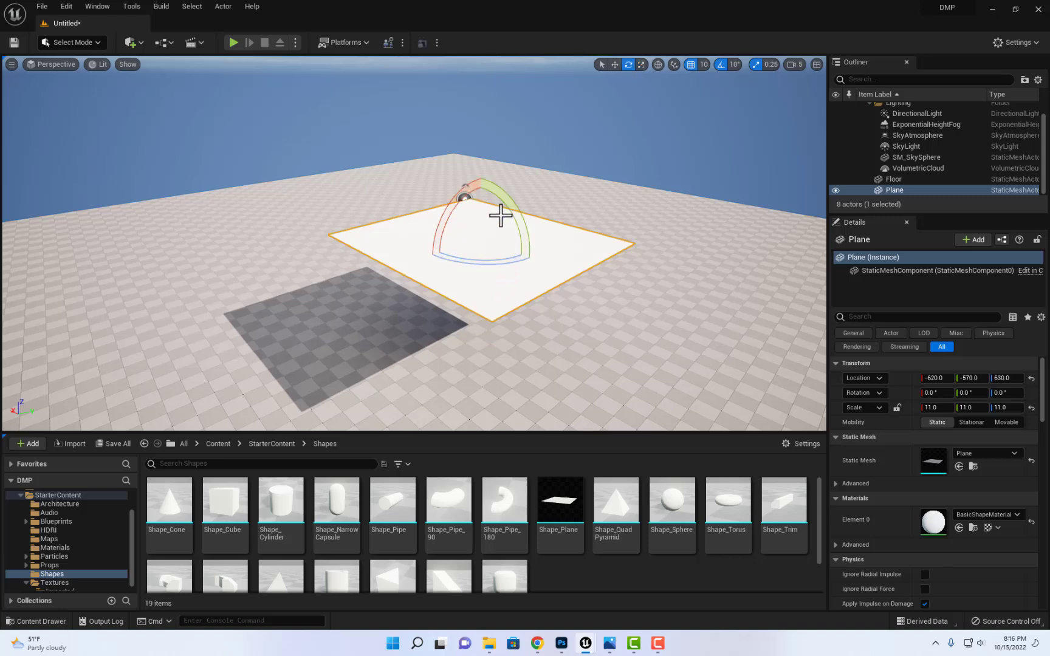
drag(500, 213, 613, 261)
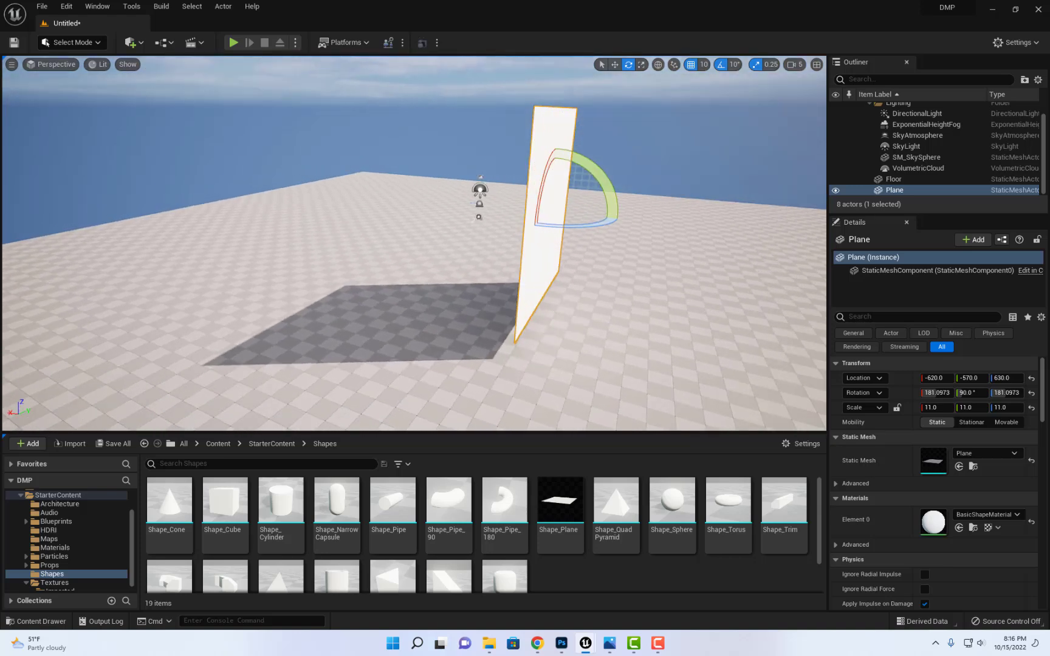
Try tilting the upright plane to a 120° pitch, undo it, and bring the plane back to a 90° pitch.
drag(607, 184, 623, 204)
key(w)
key(s)
mouse_move(624, 204)
right_down()
mouse_move(659, 202)
mouse_move(637, 197)
right_up()
key(a)
key(e)
mouse_move(621, 202)
alt+mouse_down()
mouse_move(675, 203)
mouse_move(610, 194)
mouse_move(644, 204)
mouse_move(633, 214)
alt+mouse_up()
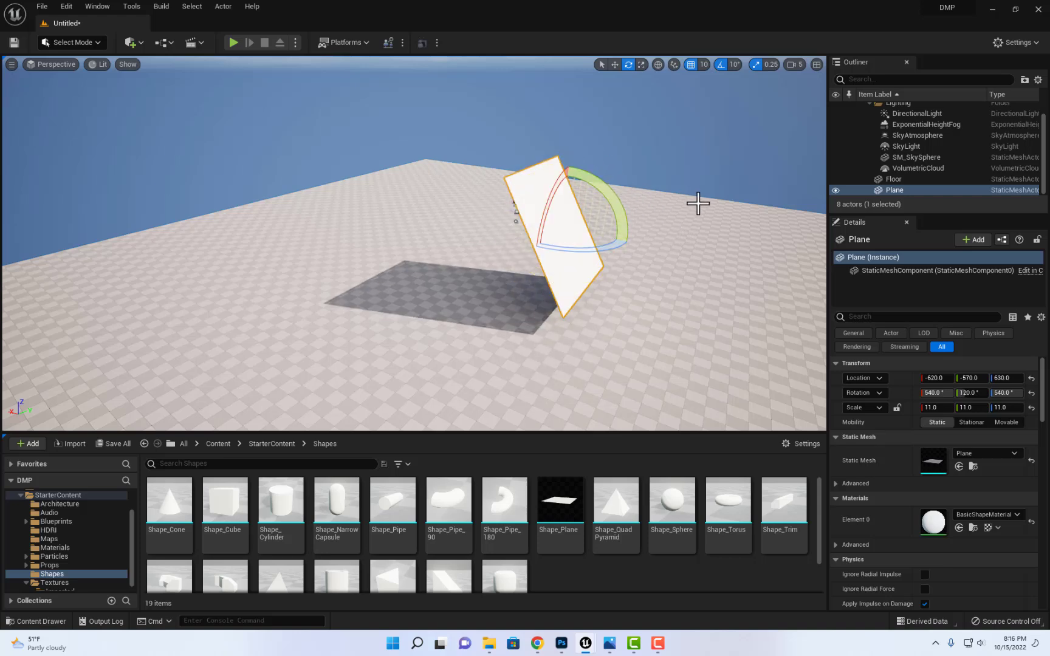
key(ctrl+z)
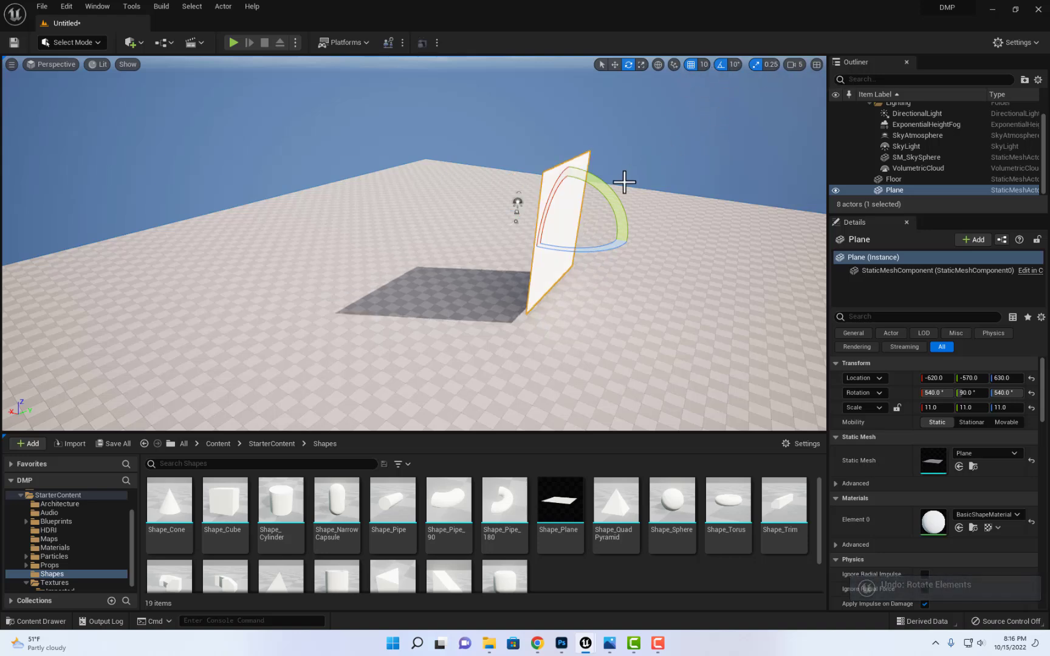
drag(613, 192, 680, 215)
mouse_move(619, 181)
mouse_down()
mouse_move(635, 201)
mouse_move(611, 192)
mouse_up()
right_drag(613, 193, 664, 216)
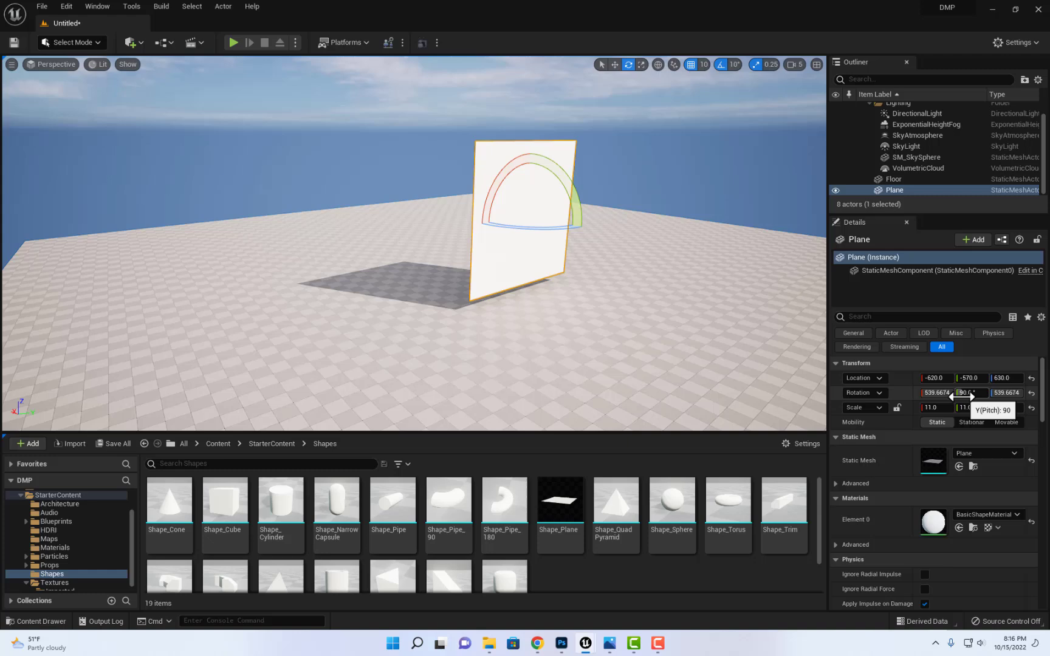
Scale the upright plane uniformly to 23.25 and raise it above the floor to Z 1790.
alt+drag(664, 307, 586, 286)
key(r)
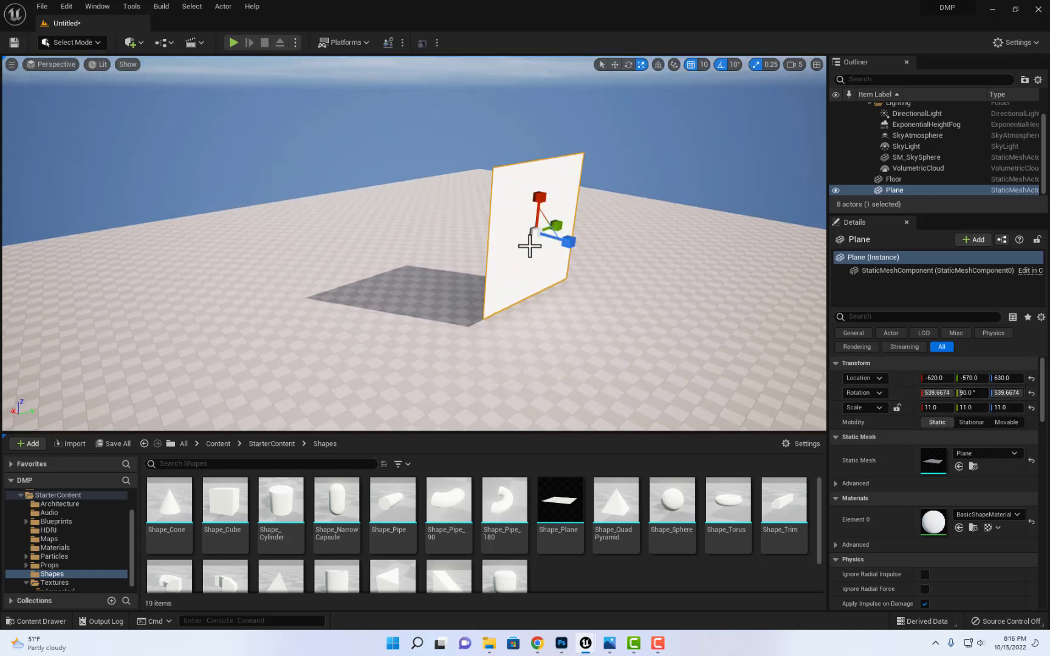
drag(535, 233, 610, 189)
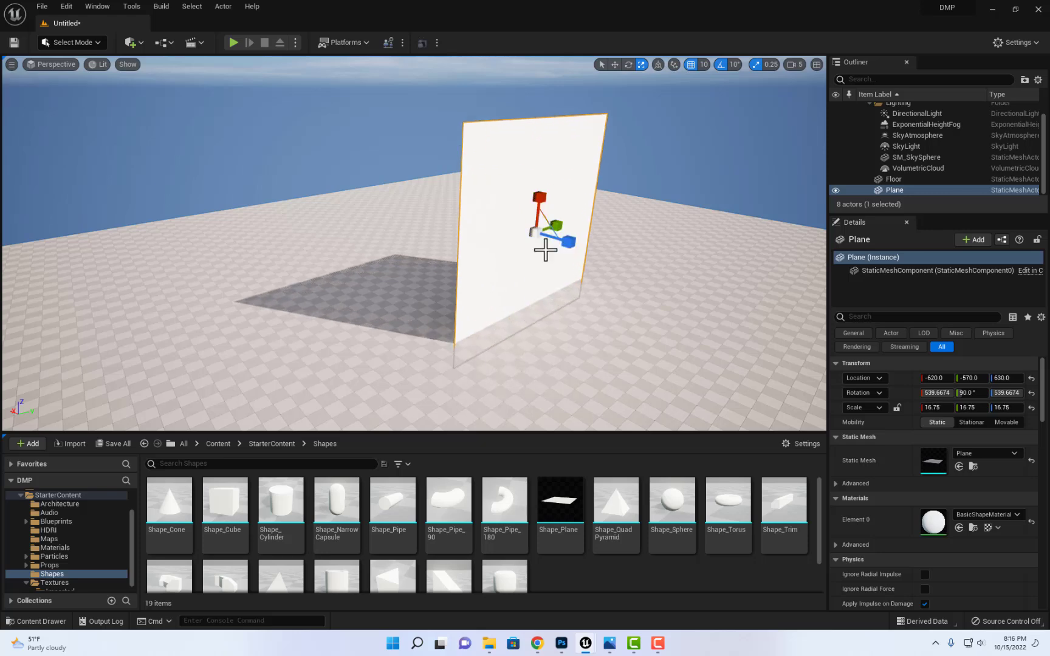
drag(537, 234, 537, 44)
key(w)
scroll(470, 269, down, 2)
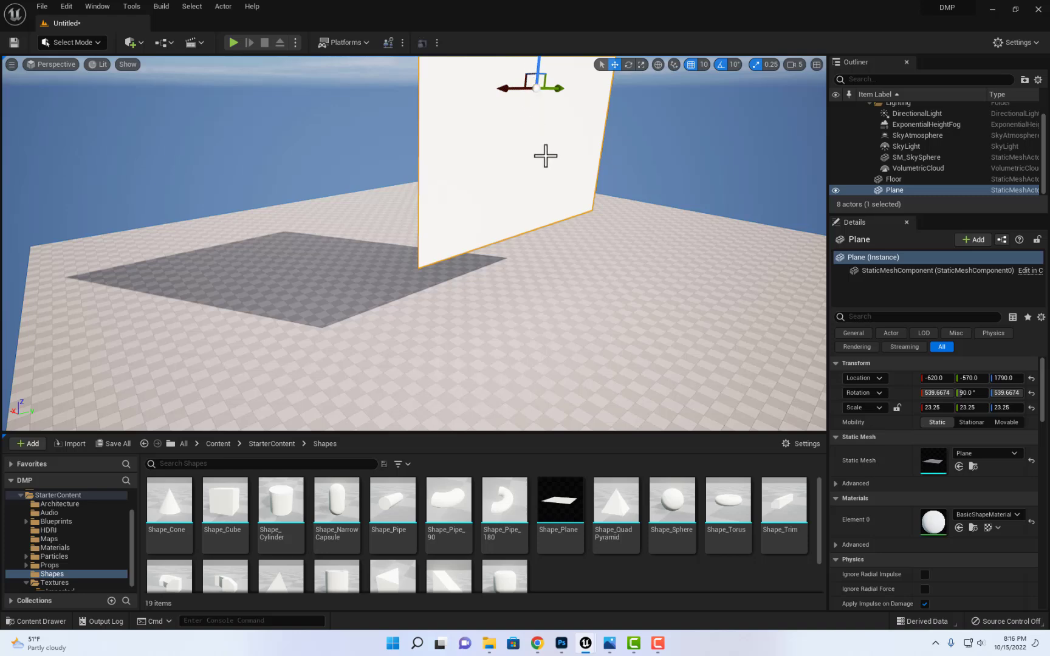
Snap the plane down so its lower edge rests on the floor.
middle_drag(588, 213, 623, 136)
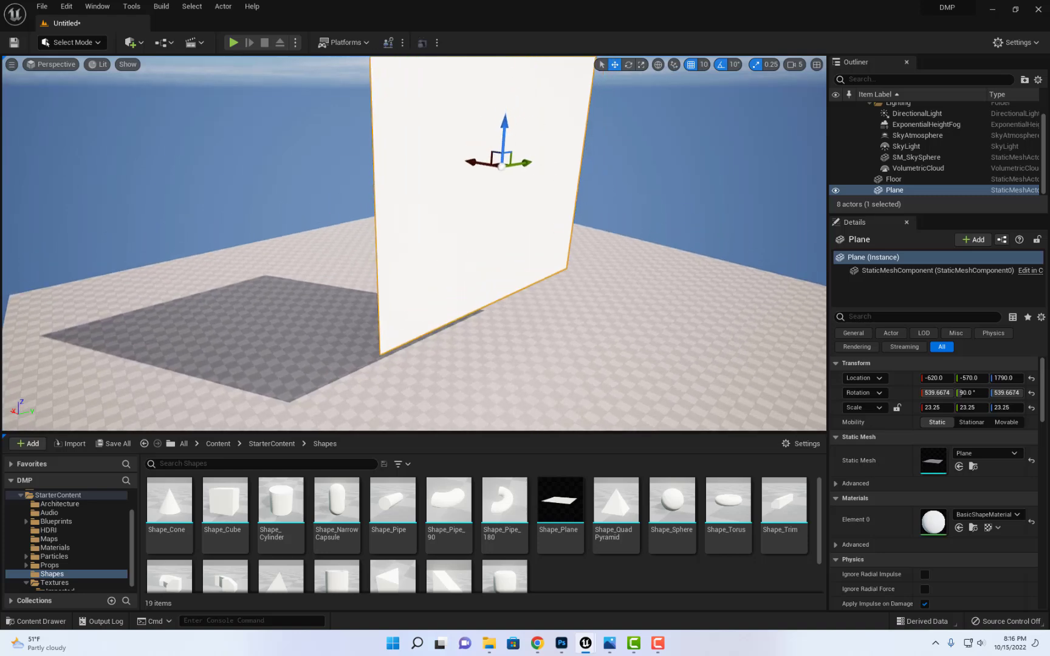
alt+drag(588, 213, 559, 237)
scroll(584, 234, down, 3)
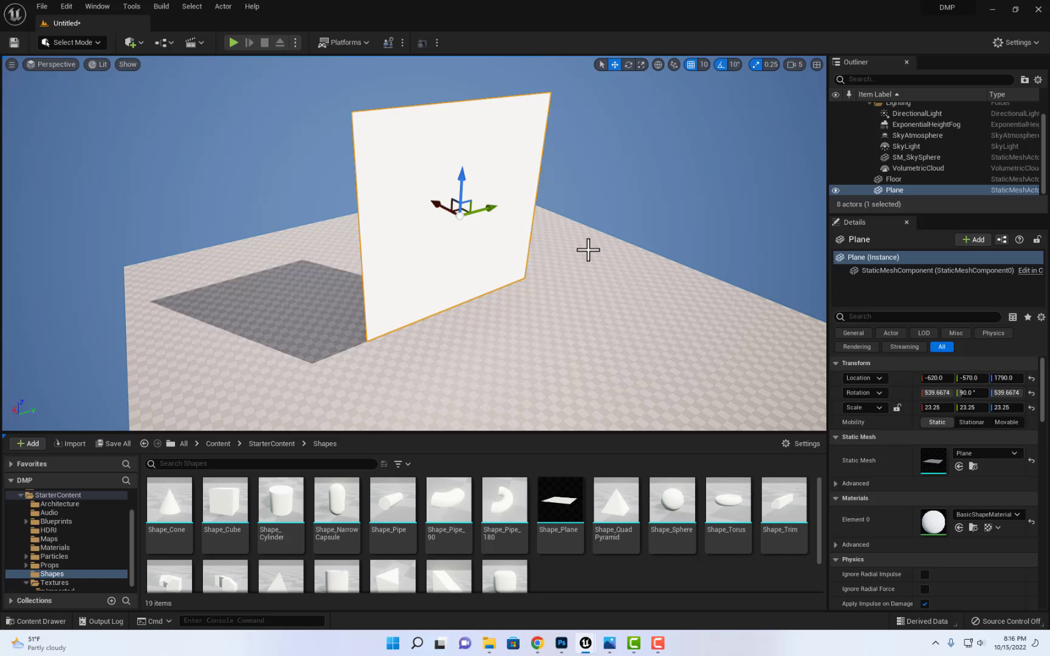
key(End)
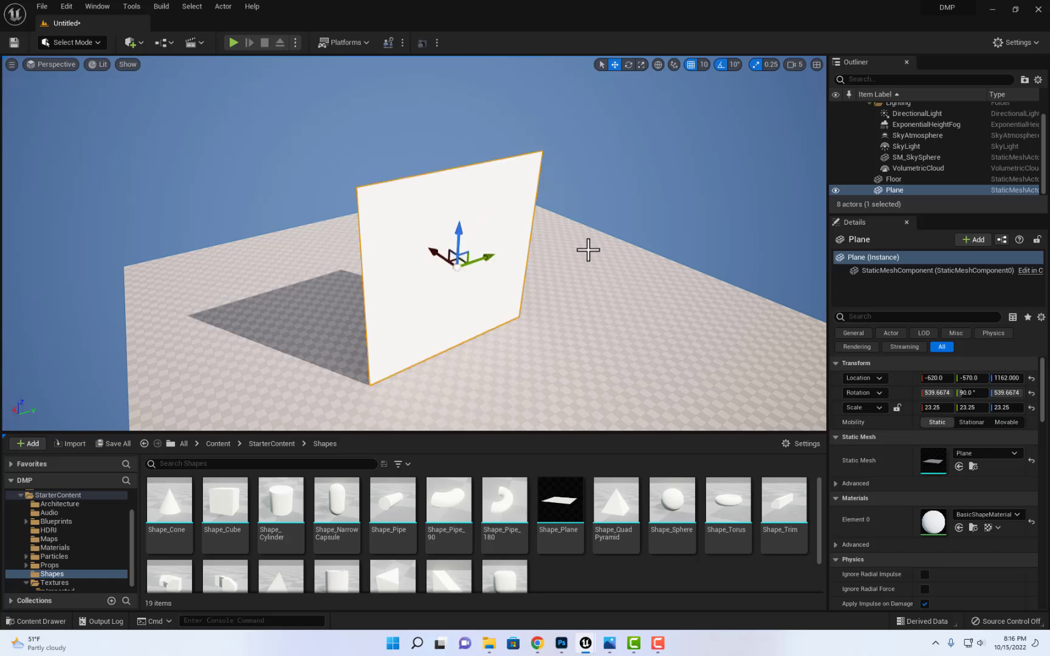
Move the plane along X to 3840 at the floor's edge, and frame the selected plane in the view.
right_drag(574, 188, 475, 205)
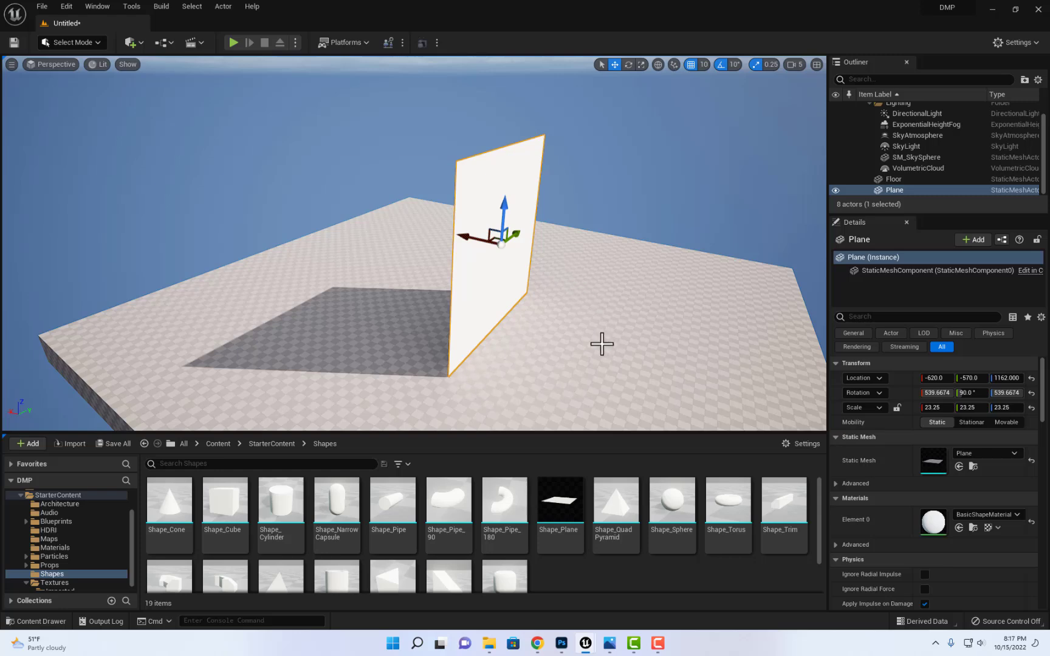
drag(468, 238, 258, 241)
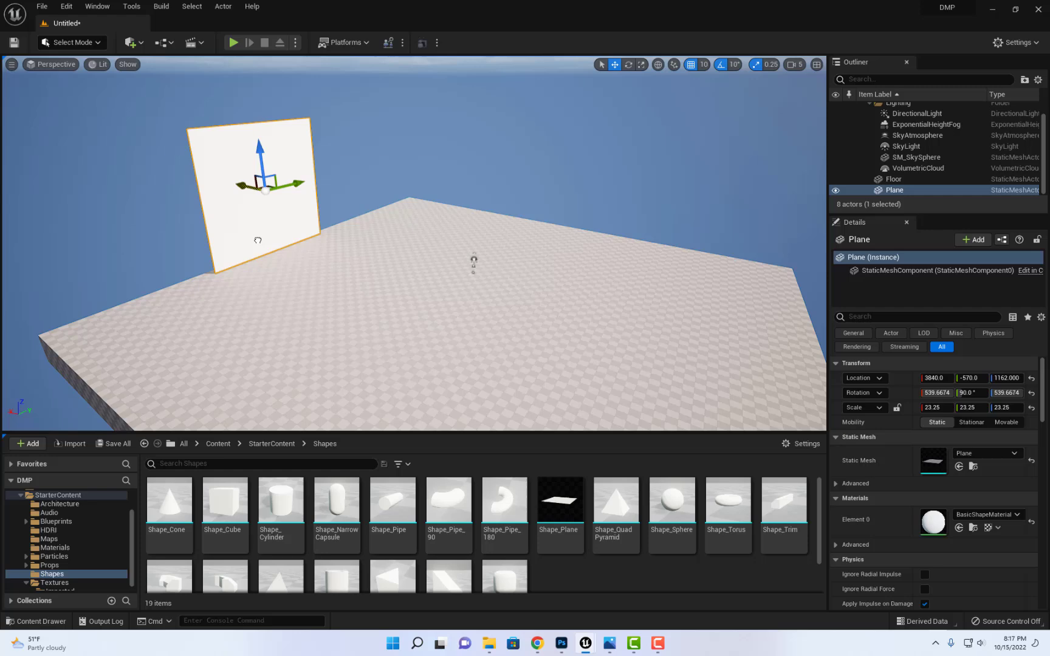
click(409, 283)
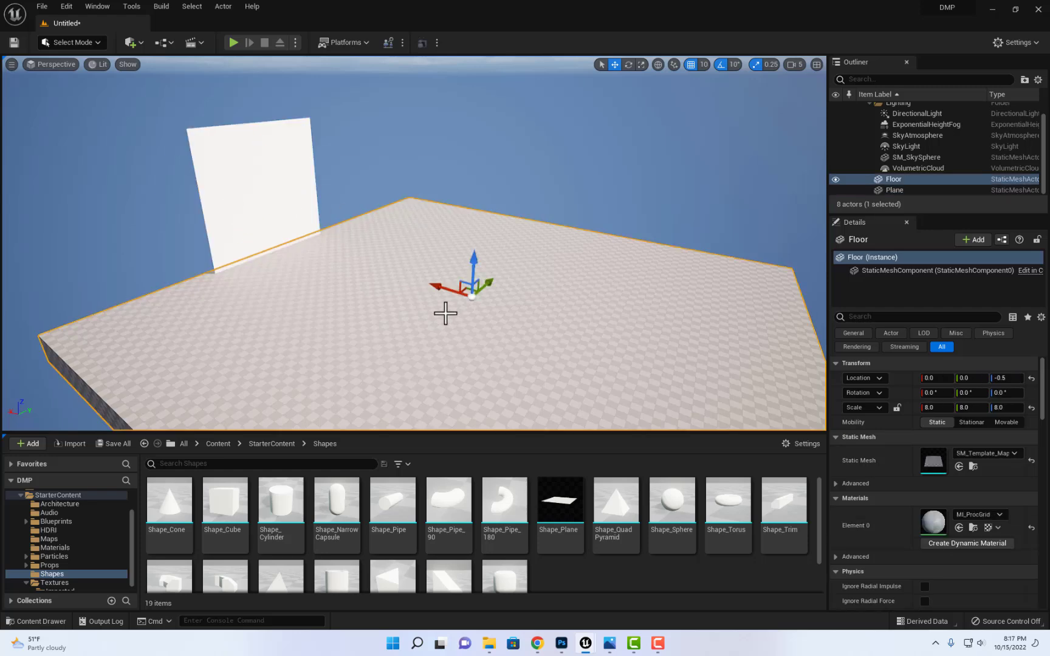
click(277, 218)
key(f)
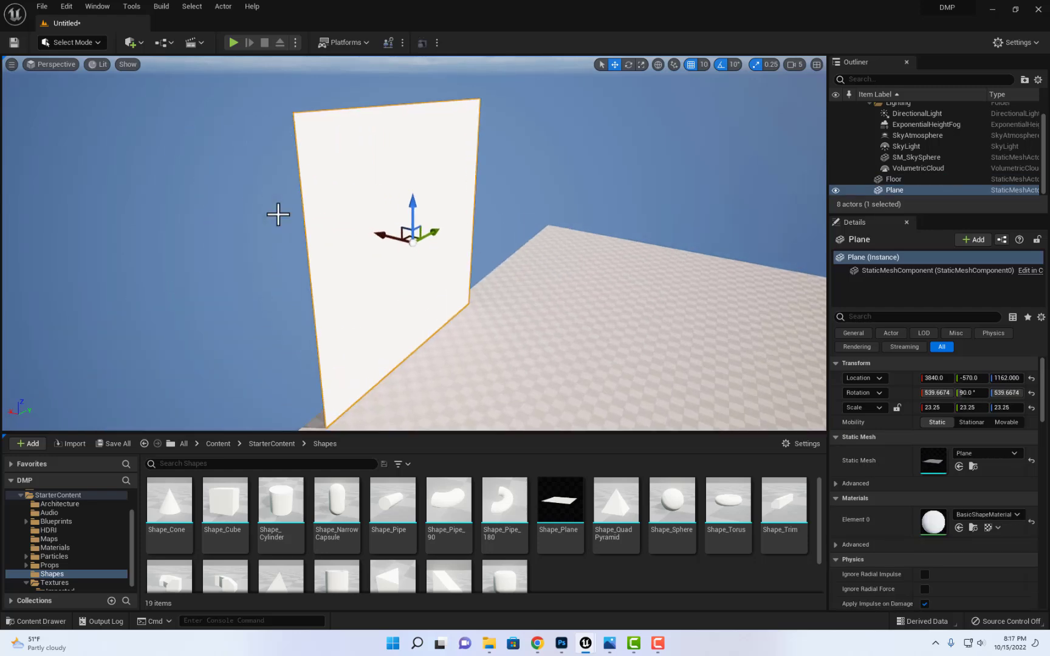
alt+drag(278, 217, 229, 224)
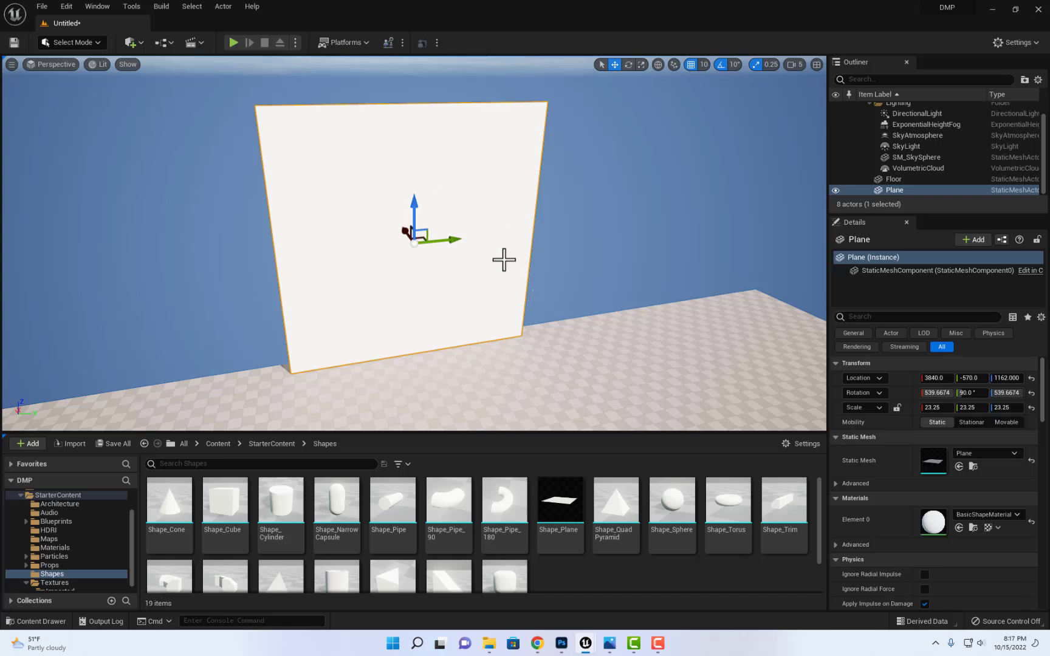
alt+drag(357, 221, 412, 221)
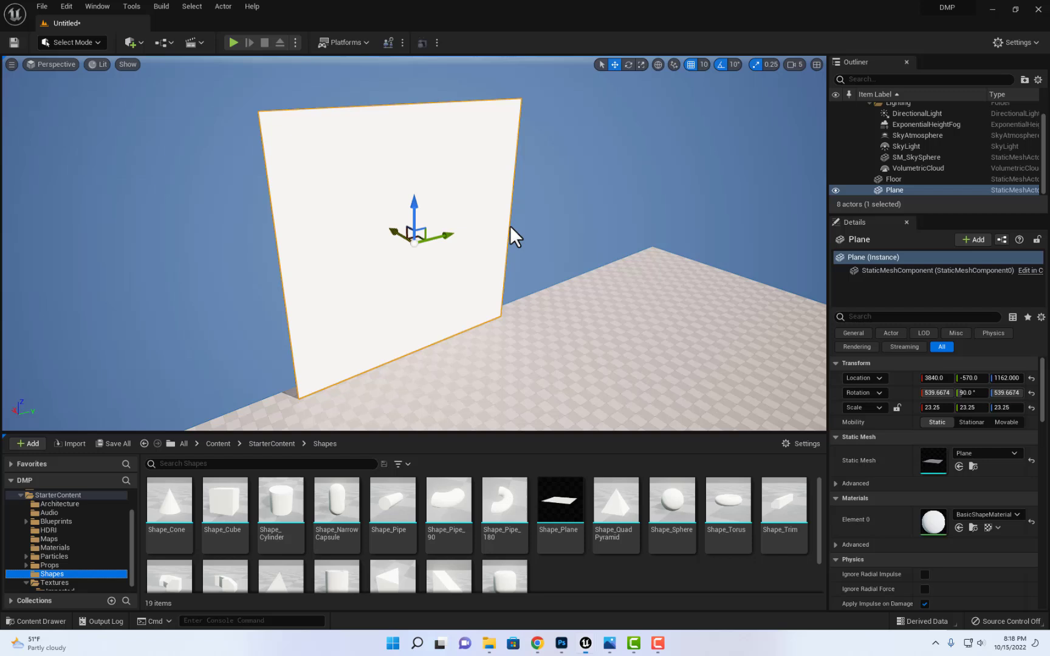
mouse_move(487, 273)
alt+mouse_down()
mouse_move(516, 273)
mouse_move(486, 274)
mouse_move(502, 274)
alt+mouse_up()
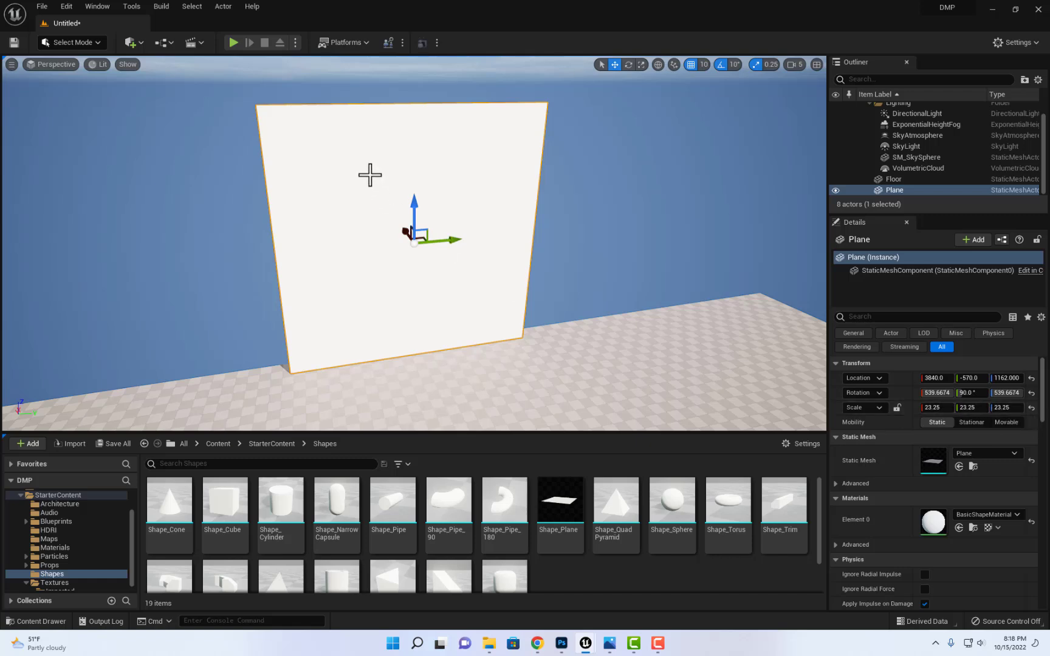
right_drag(368, 185, 398, 183)
alt+drag(398, 183, 392, 183)
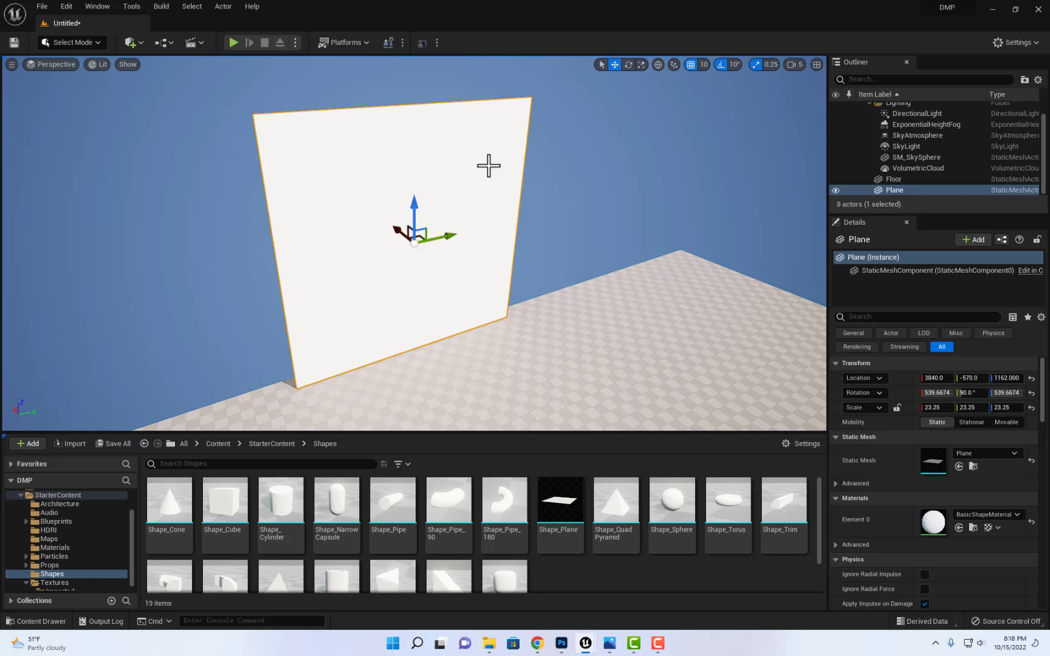
Switch to Photoshop, try moving the artwork layer in DMP_3.tif, undo the move, and return to Unreal Editor.
key(alt+Tab)
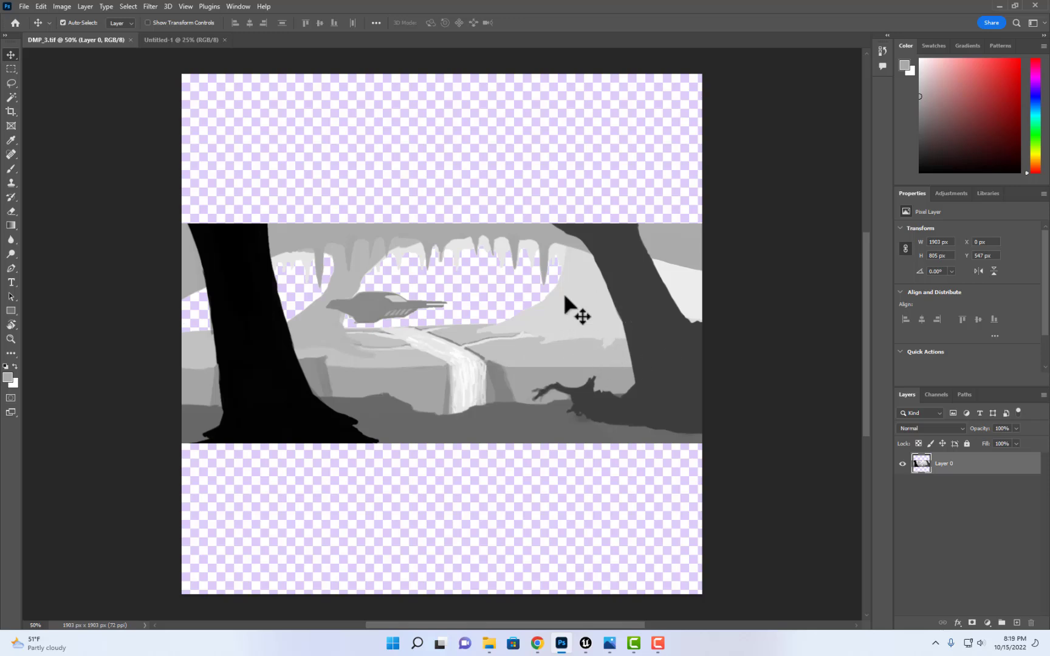
drag(577, 310, 565, 272)
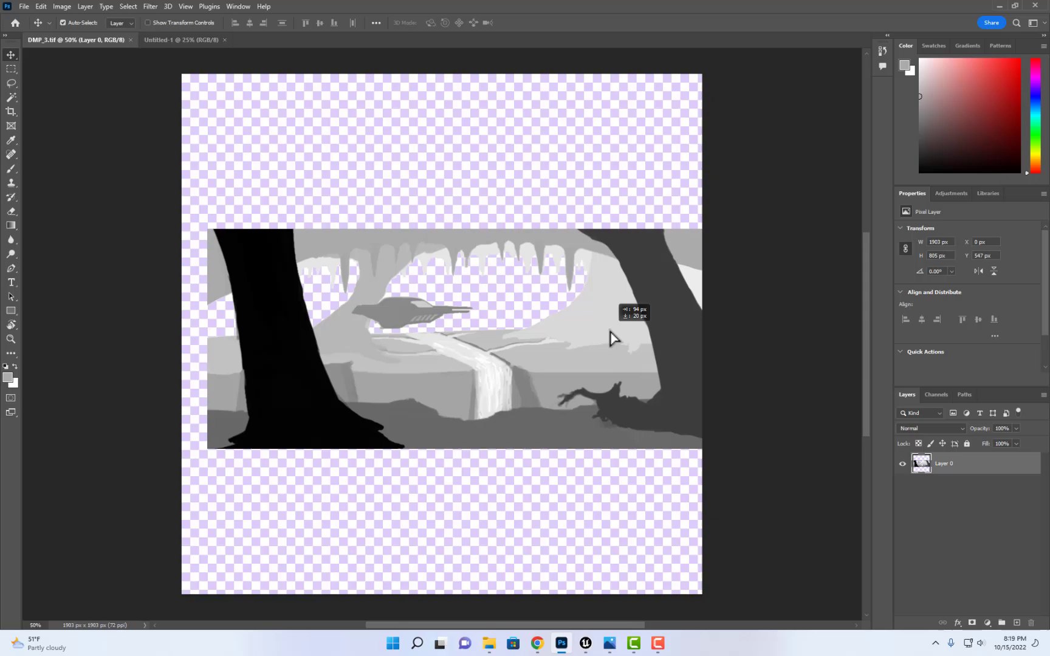
key(ctrl+z)
key(alt+Tab)
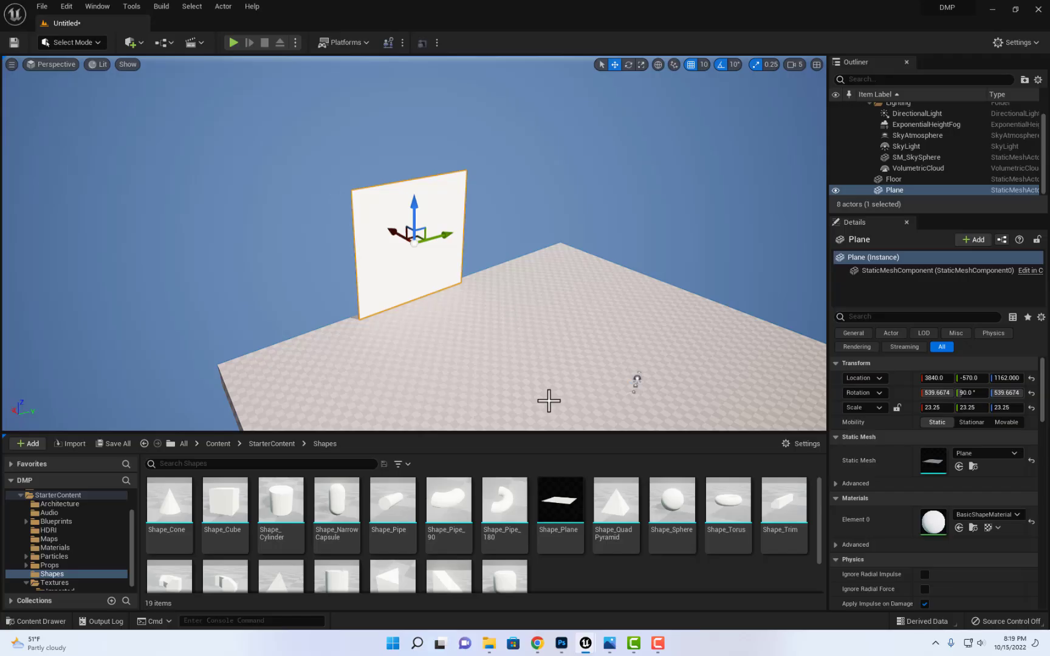
Import the DMP_3 W Opacity image from the Downloads folder into the StarterContent Materials folder.
drag(579, 435, 579, 362)
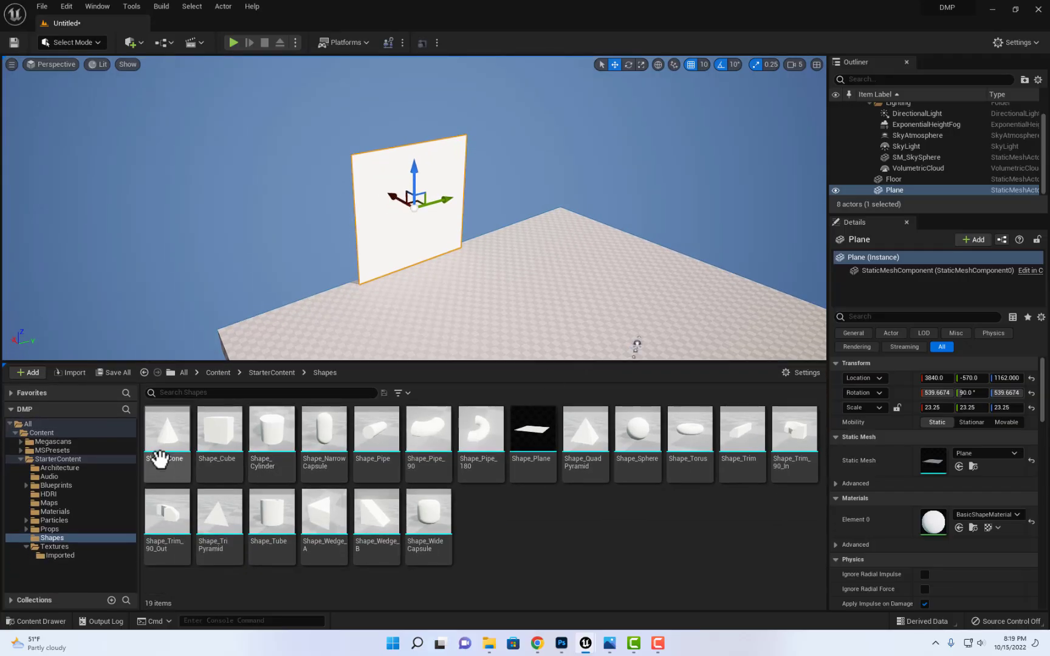
click(54, 511)
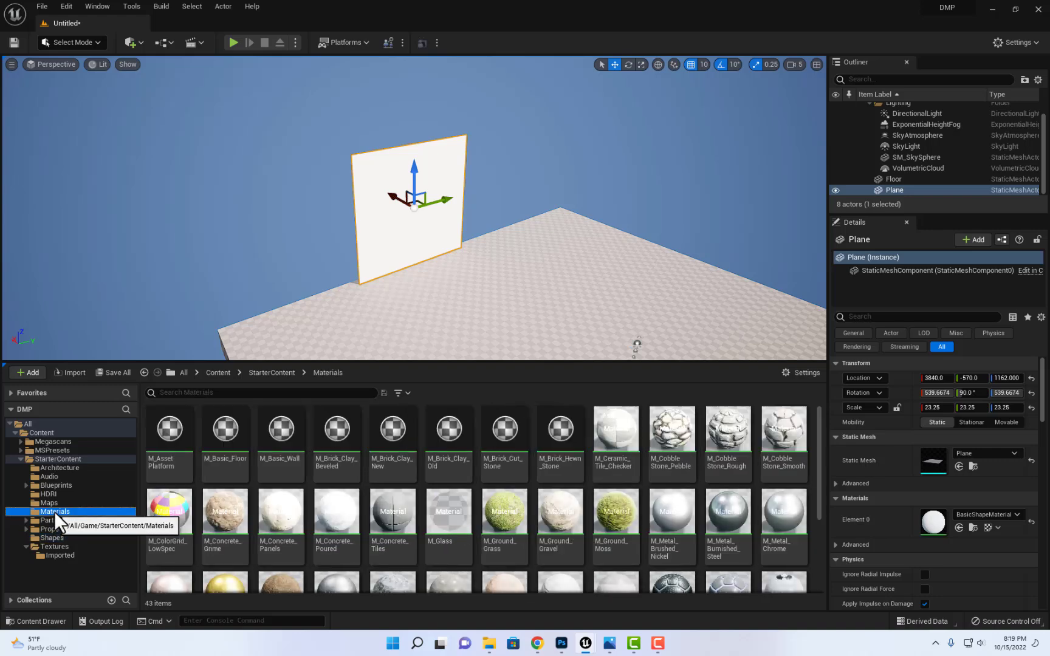
scroll(436, 480, down, 2)
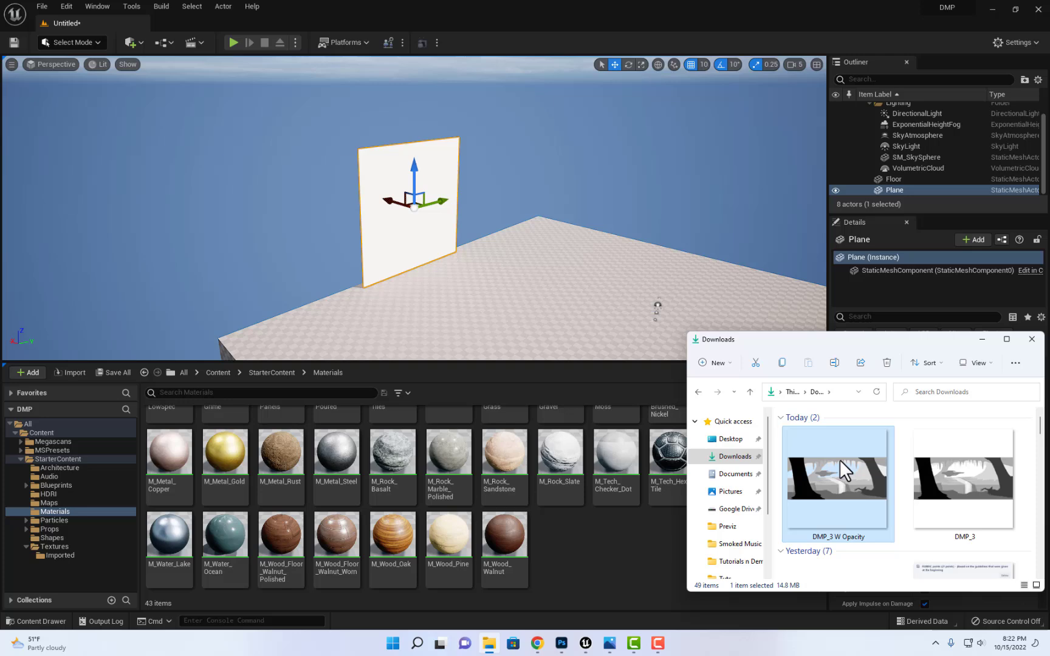
drag(577, 551, 577, 551)
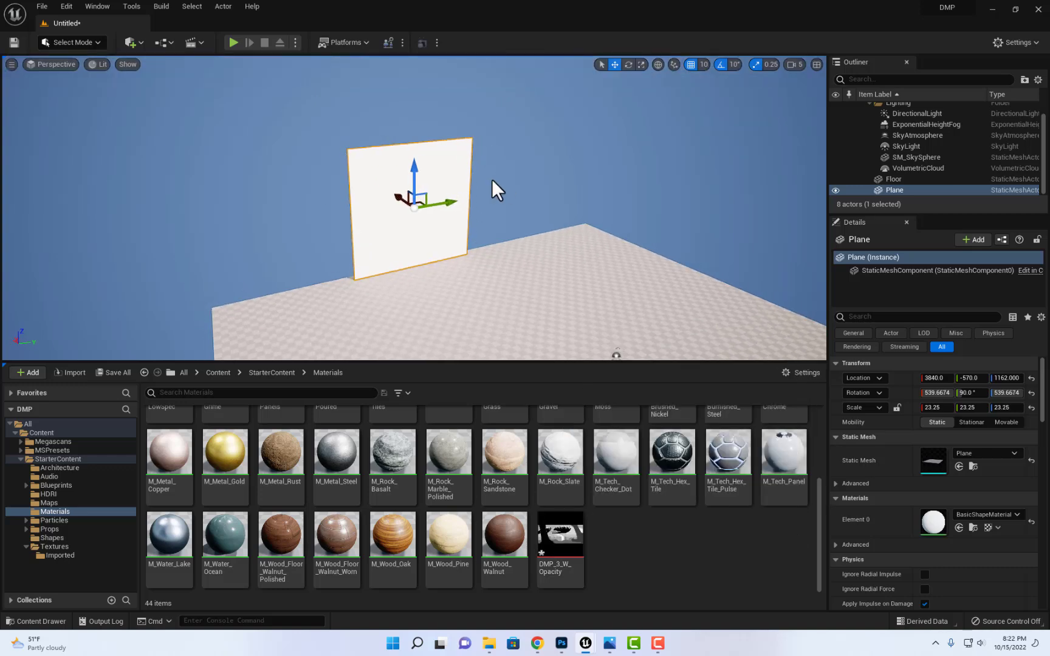
Apply the DMP_3_W_Opacity texture to the upright plane and rotate the plane 90° about its facing axis to level the image.
scroll(491, 182, up, 5)
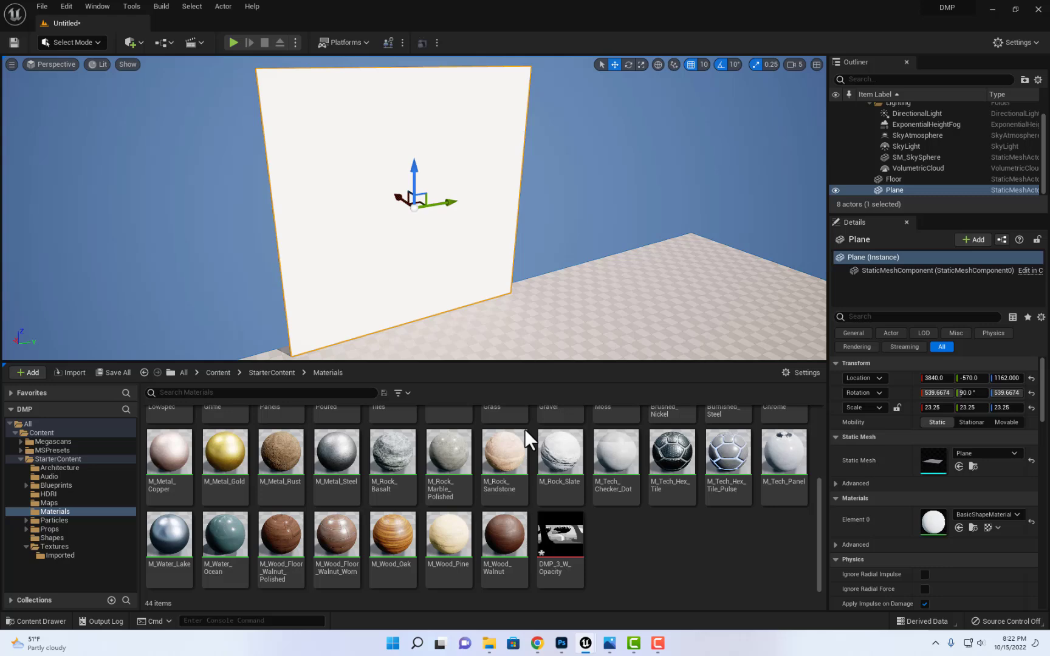
drag(559, 534, 327, 235)
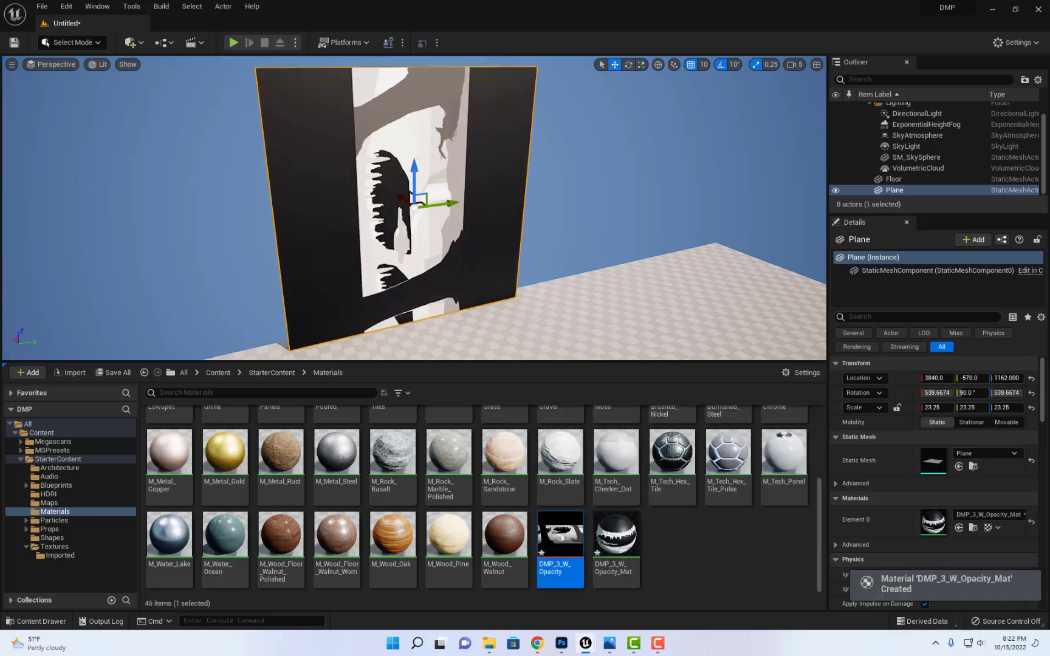
key(e)
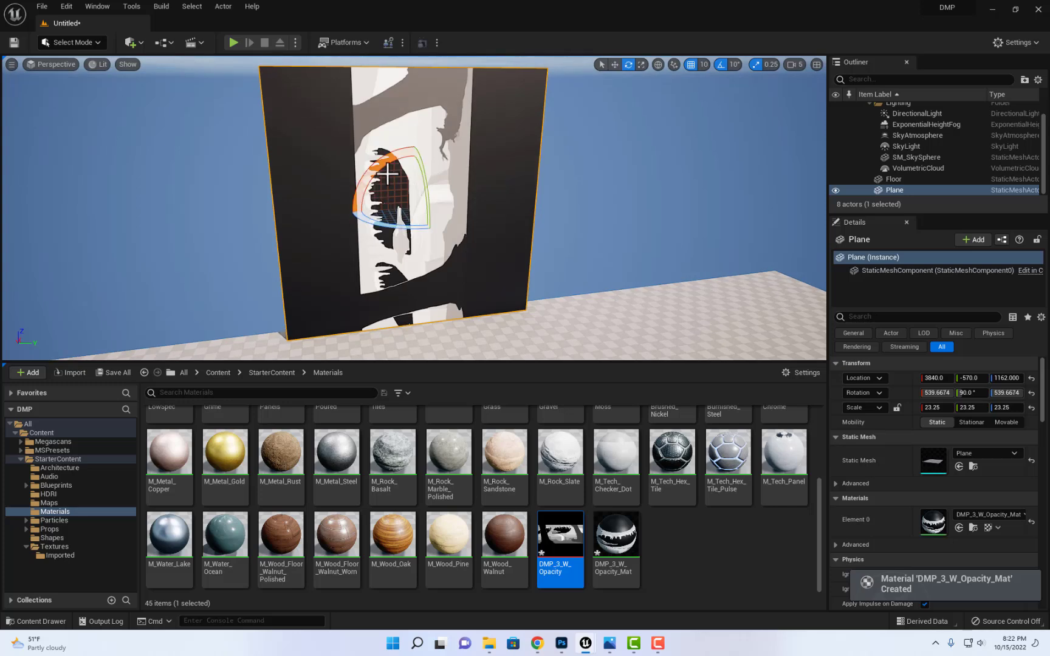
drag(387, 175, 437, 200)
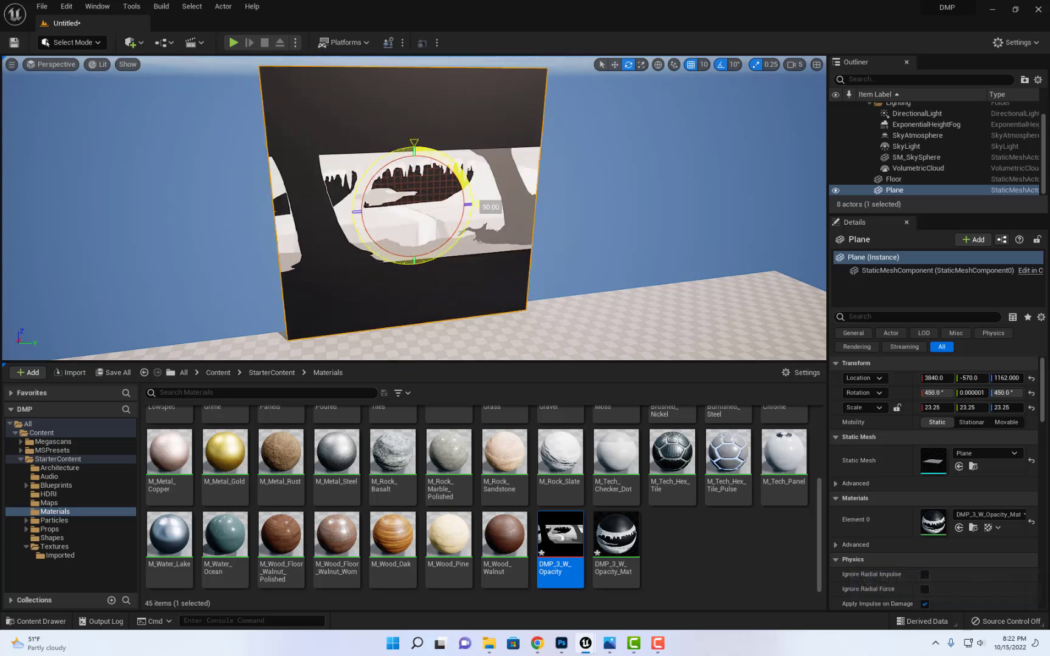
key(w)
click(207, 225)
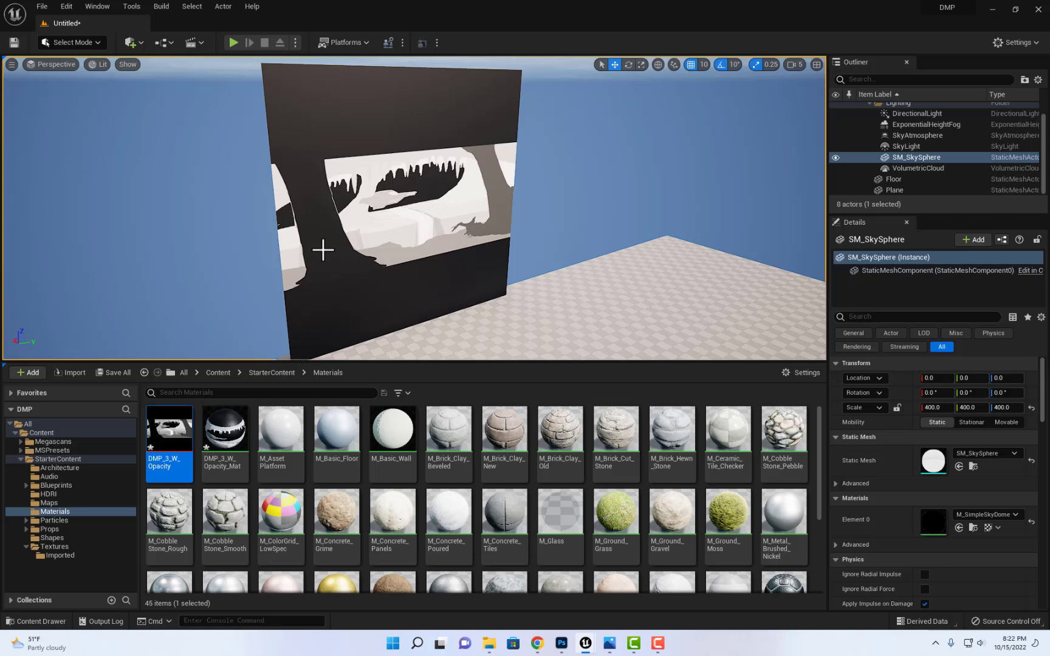
Select the textured plane and frame it in the view to check the image.
alt+drag(323, 250, 307, 213)
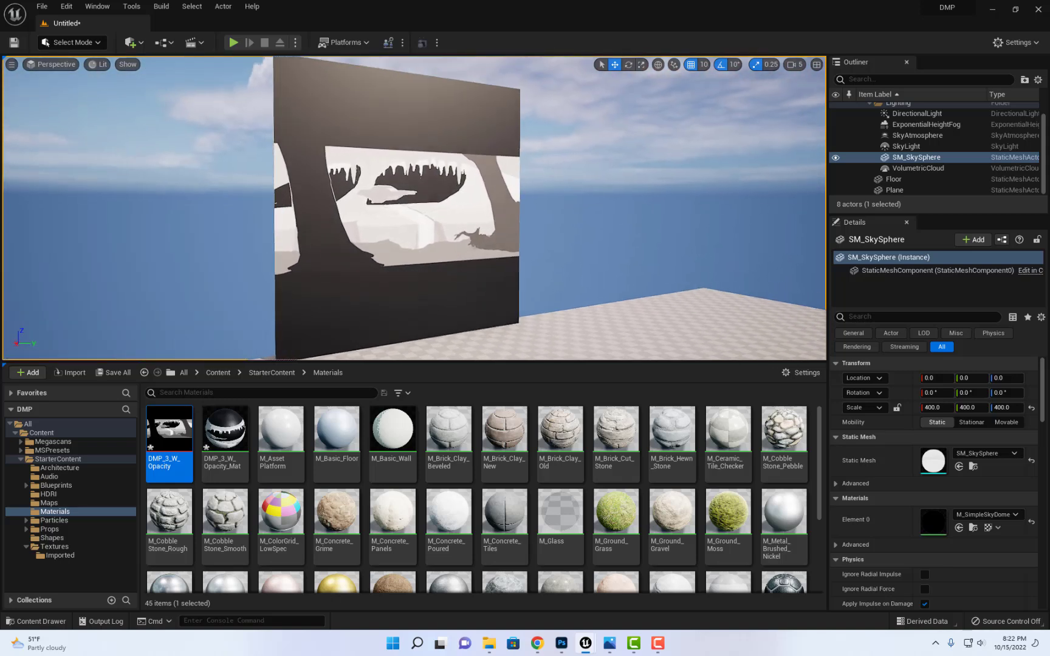
click(360, 246)
key(f)
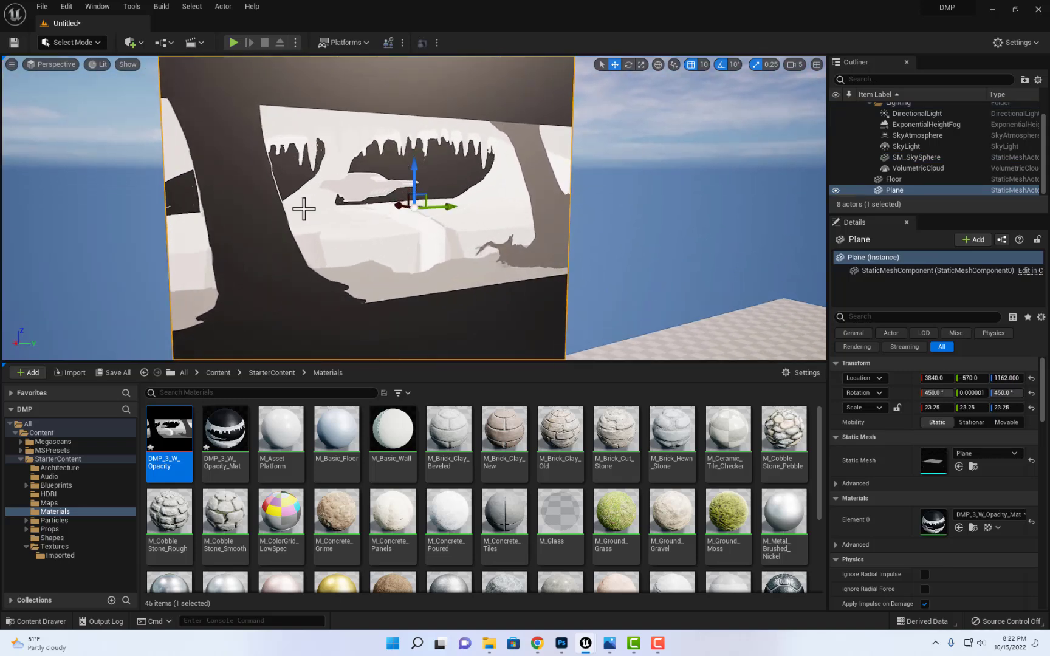
scroll(304, 209, up, 3)
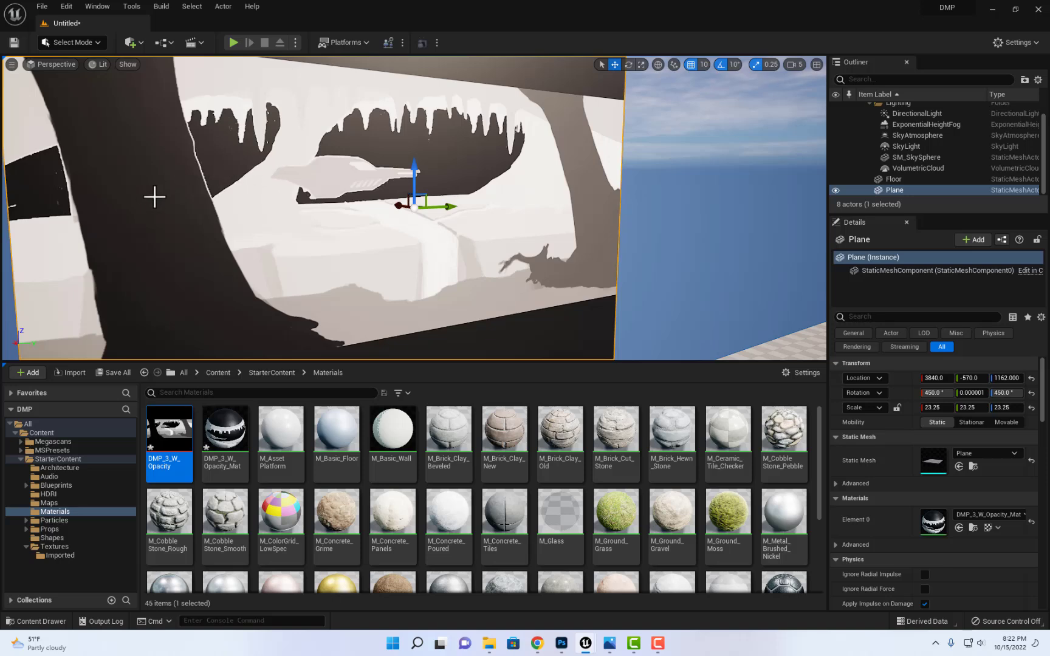
scroll(345, 223, down, 5)
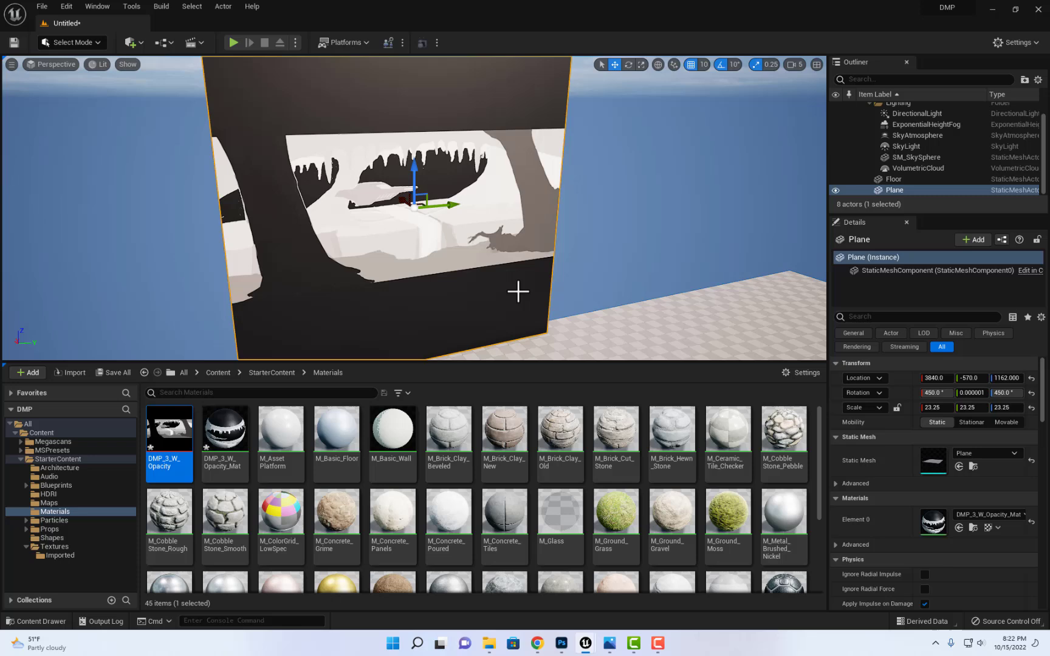
Open the DMP_3_W_Opacity_Mat material in an enlarged editor window and space its Texture Sample and output nodes apart.
click(234, 431)
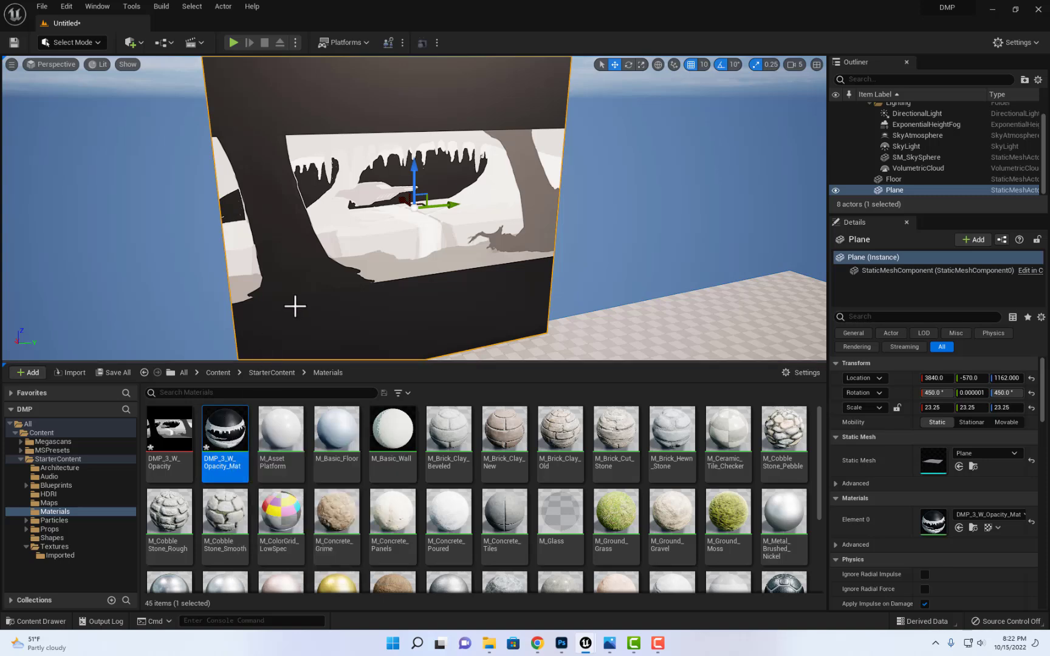
double_click(221, 432)
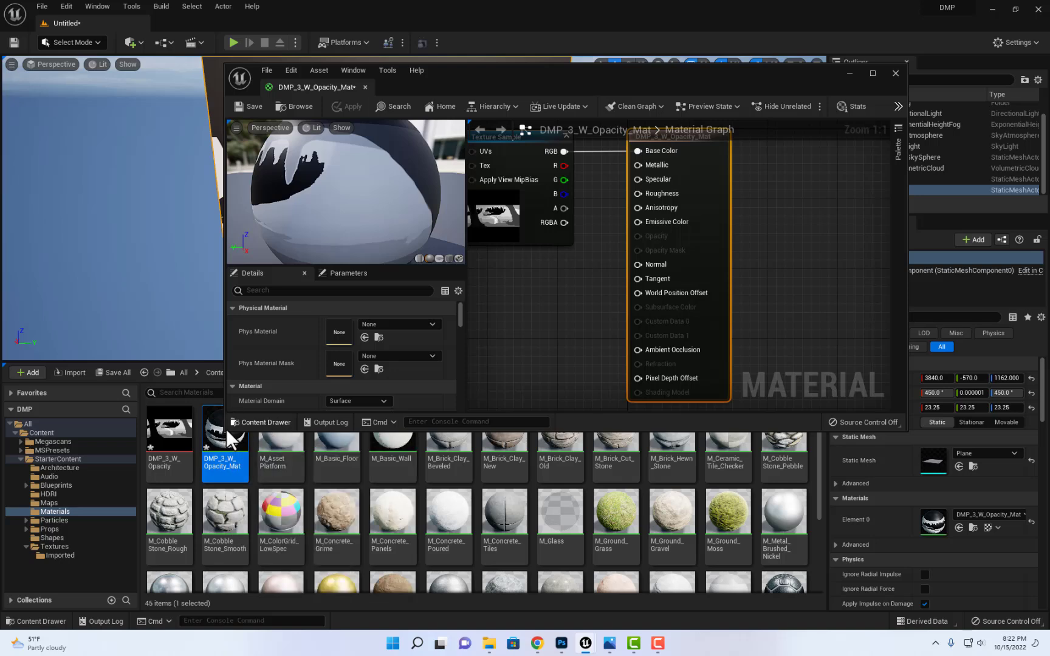
drag(226, 430, 47, 593)
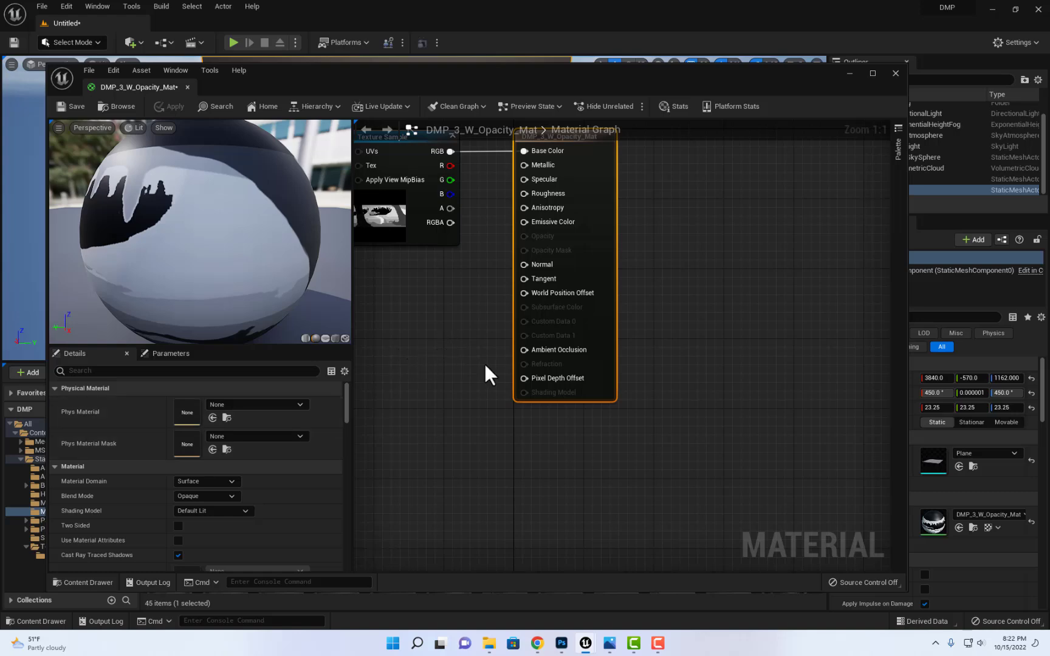
scroll(460, 347, down, 2)
right_drag(460, 347, 552, 418)
scroll(578, 395, up, 1)
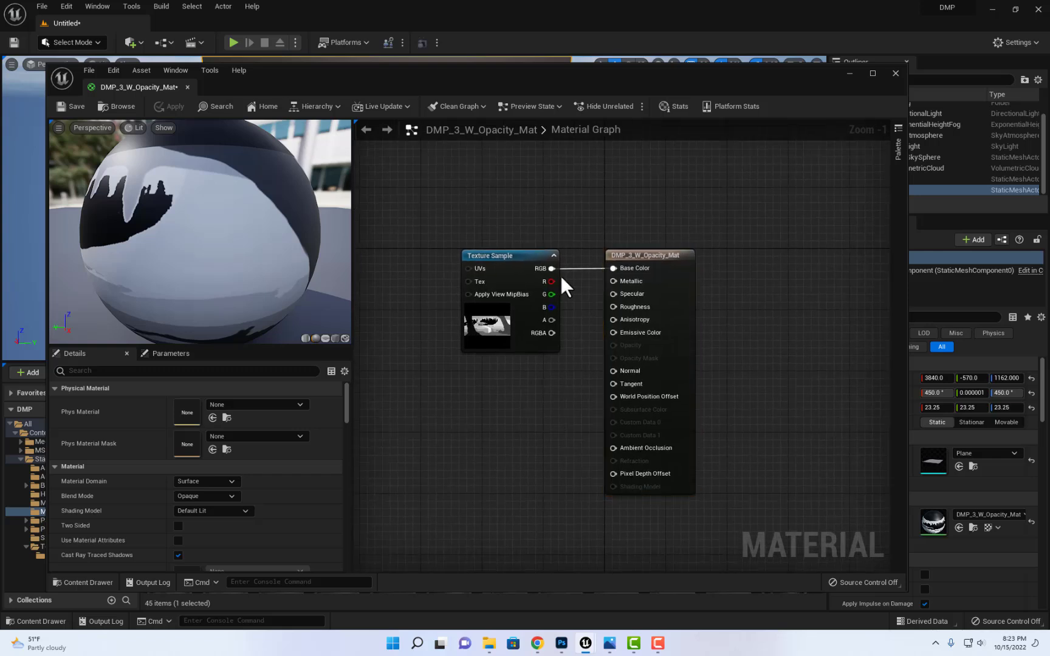
drag(508, 256, 474, 248)
drag(614, 254, 636, 291)
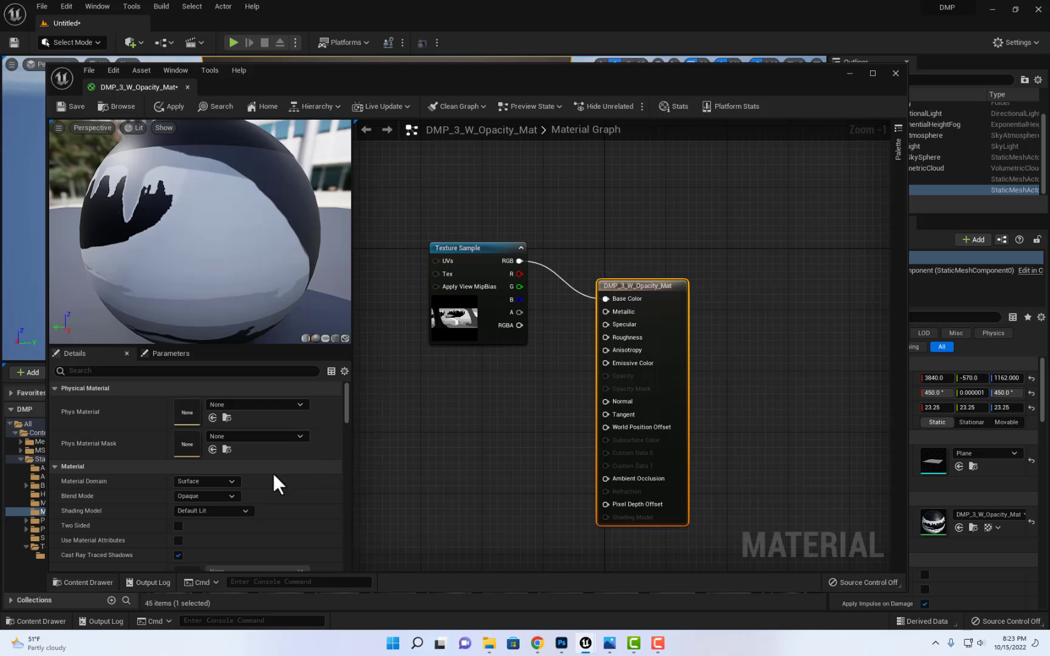
Set the material's Blend Mode to AlphaComposite (Premultiplied Alpha) and check the preview sphere.
click(205, 498)
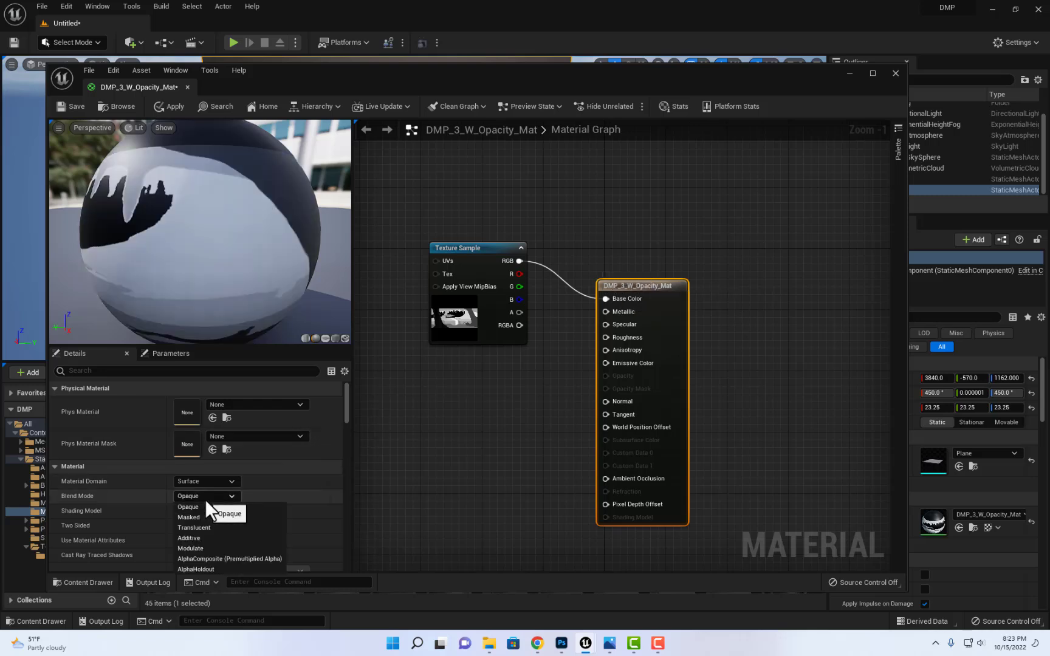
click(227, 559)
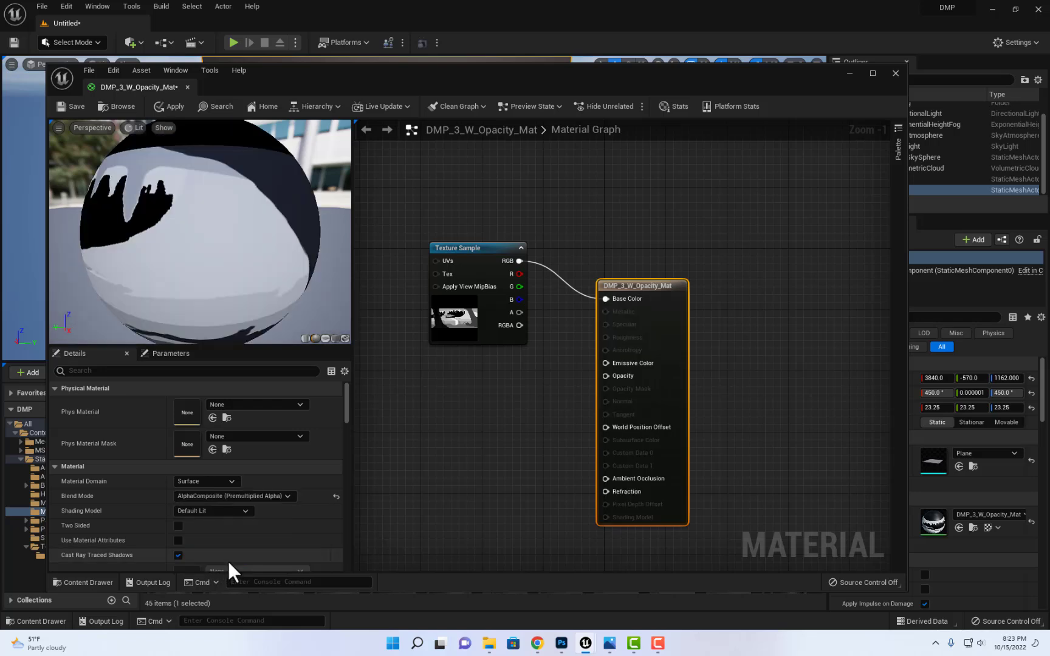
drag(274, 243, 255, 204)
drag(126, 230, 109, 243)
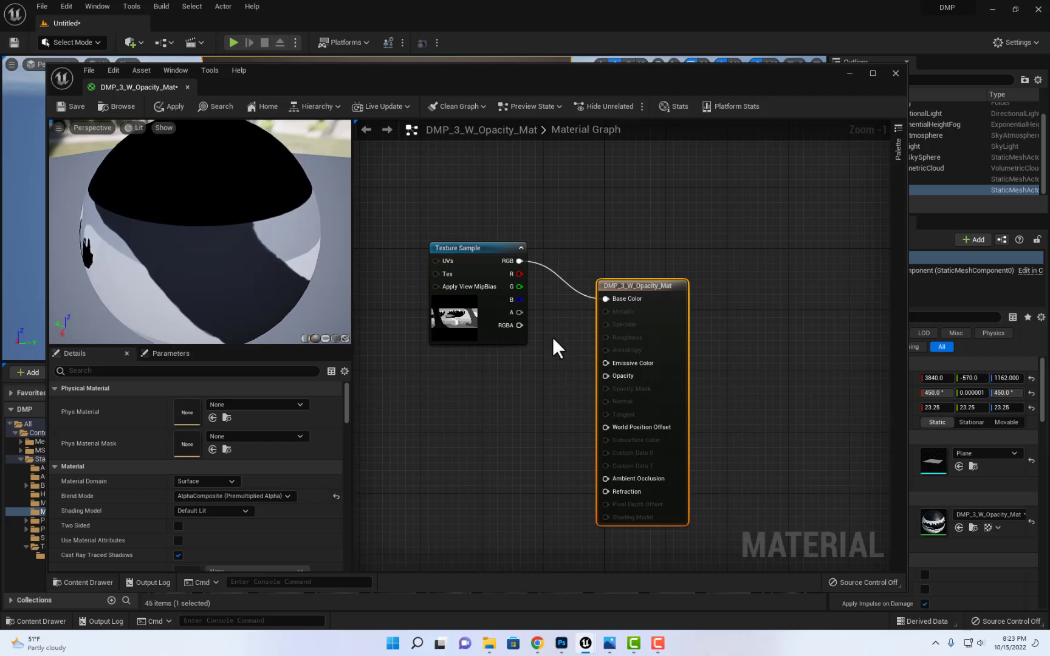
Connect the Texture Sample's alpha output to the material's Opacity input, save the material, and uncover the level view.
drag(480, 247, 487, 316)
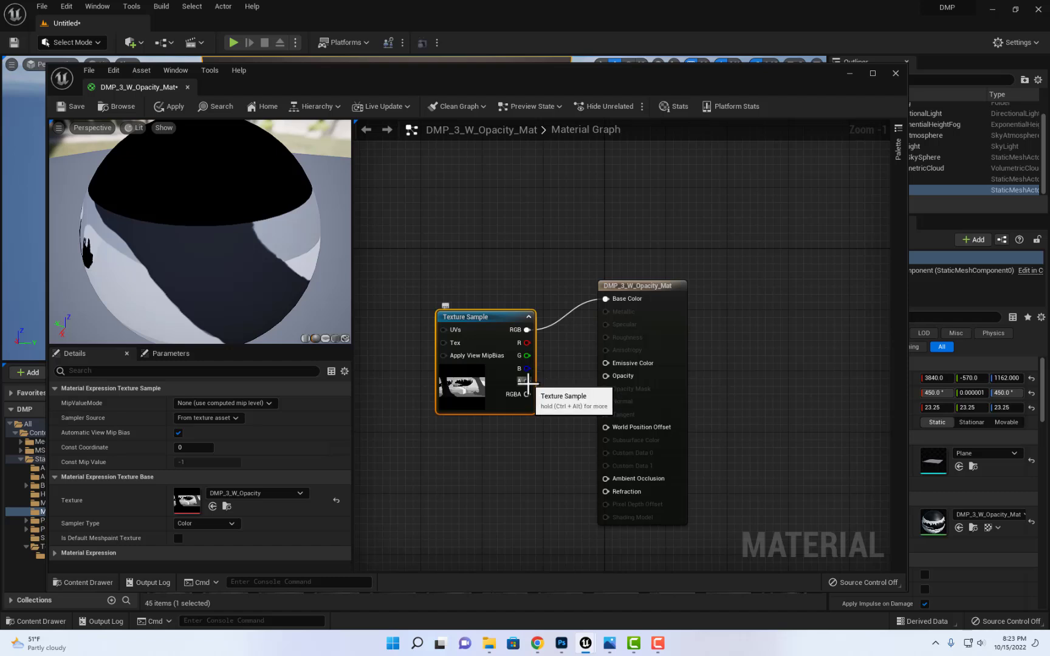
drag(528, 381, 607, 377)
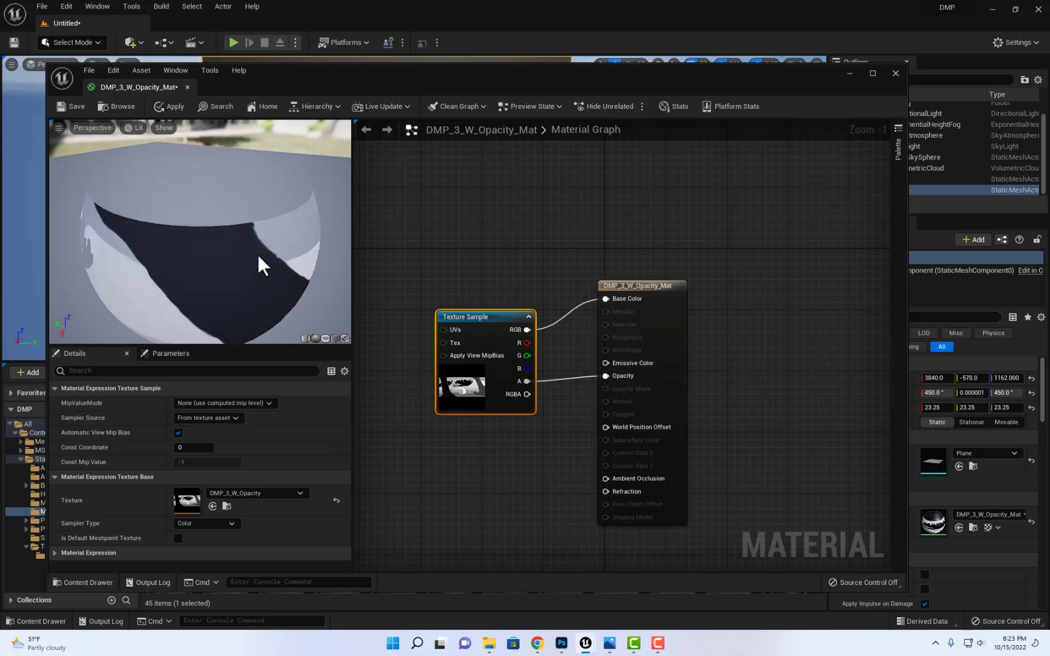
drag(243, 258, 267, 247)
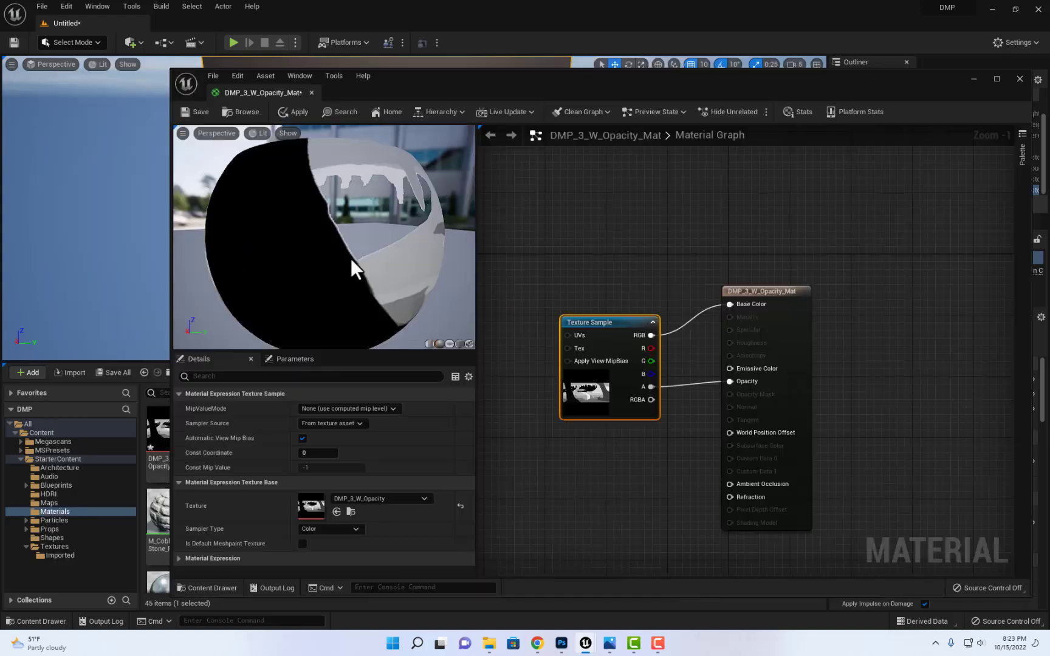
click(195, 111)
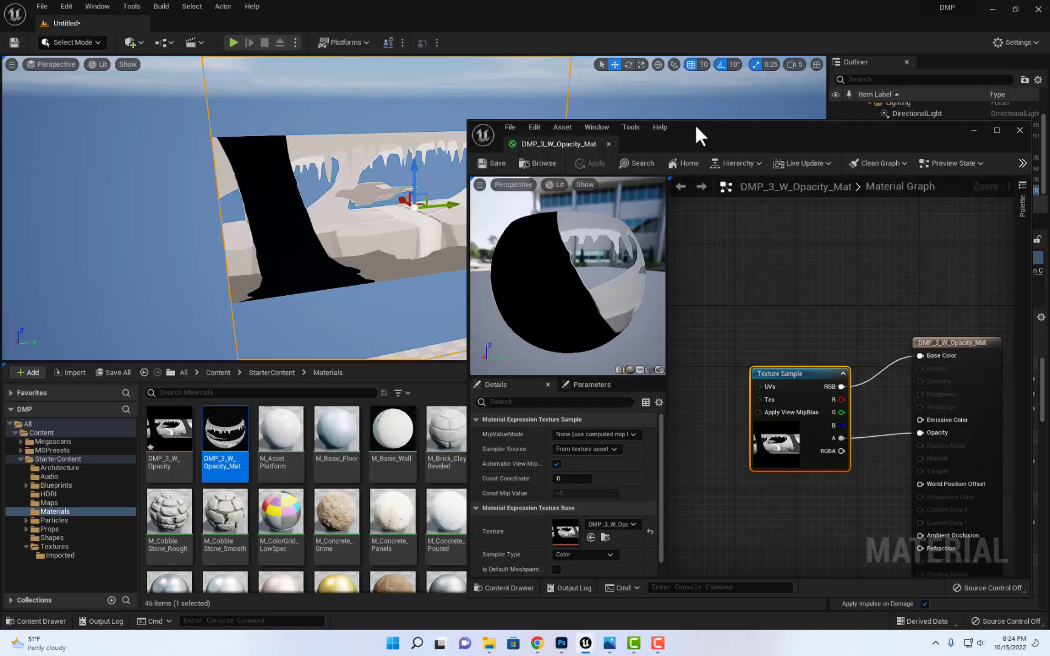
drag(694, 123, 810, 289)
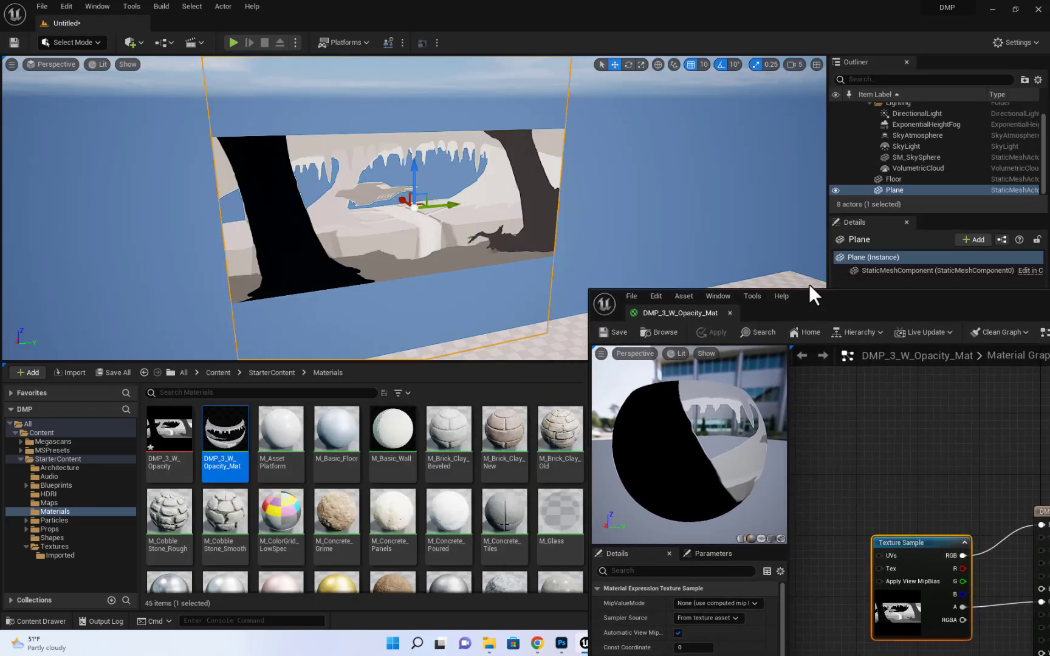
Scale the plane up uniformly until the image's lower edge meets the floor, and deselect the plane.
click(606, 159)
mouse_move(607, 177)
alt+mouse_down()
mouse_move(547, 170)
mouse_move(613, 173)
alt+mouse_up()
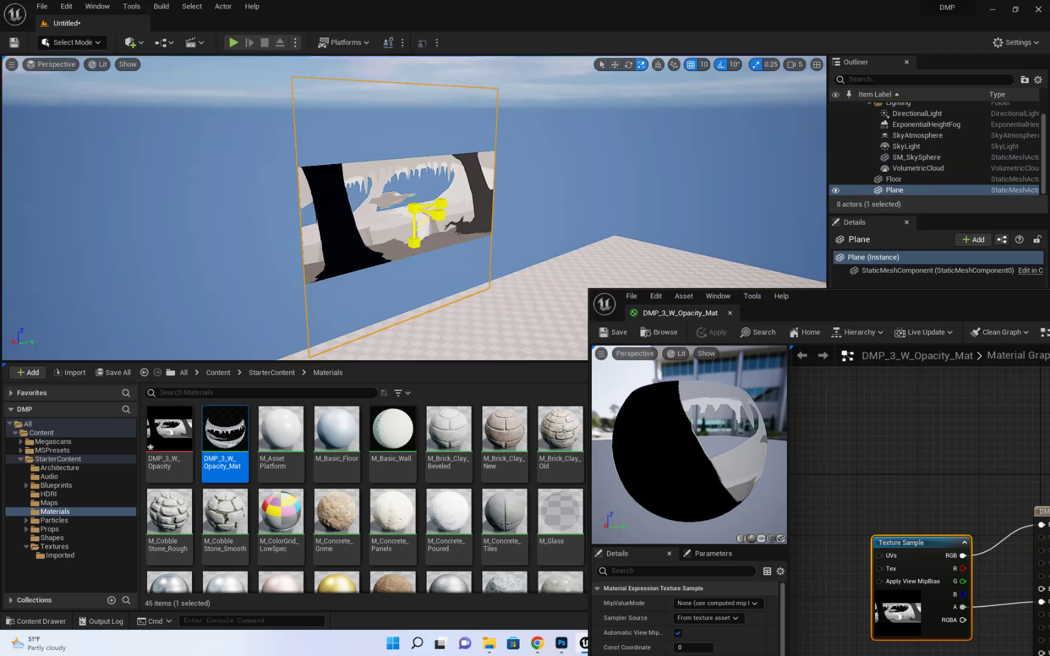
drag(413, 208, 462, 182)
click(566, 212)
right_drag(566, 212, 535, 237)
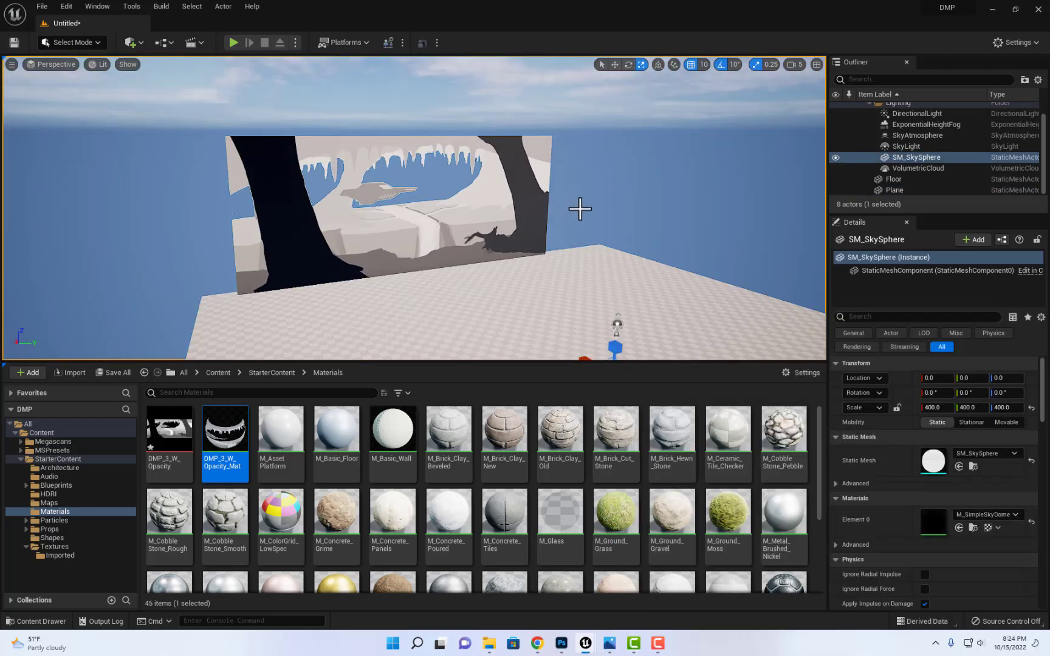
right_drag(579, 209, 579, 209)
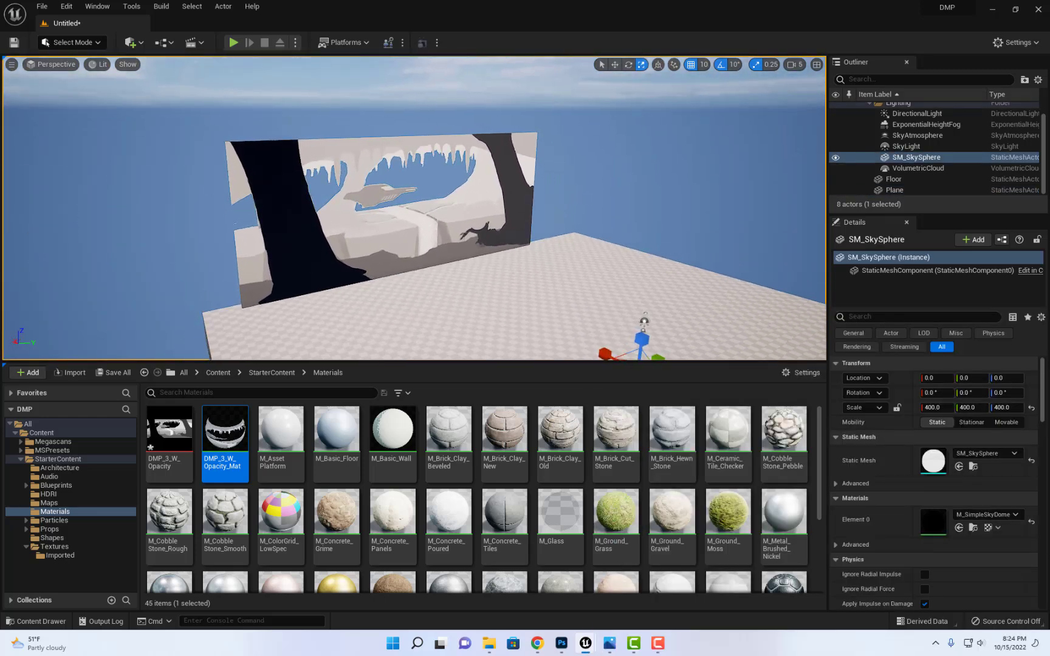